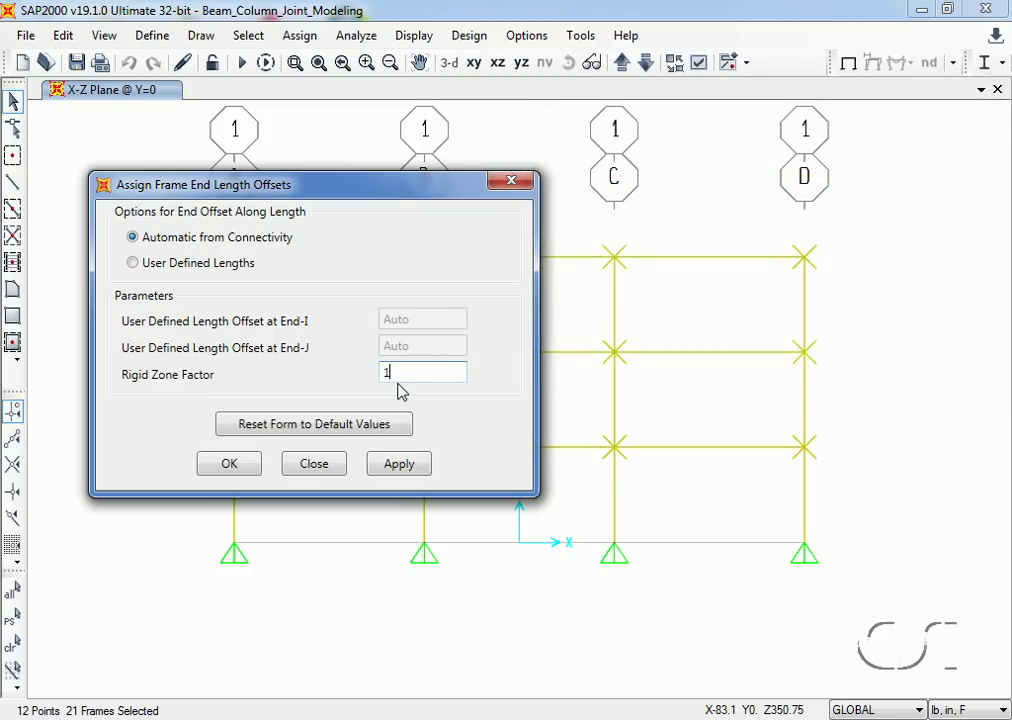
Set the rigid zone factor of the automatic frame end length offsets to 0.5.
click(431, 375)
key(BackSpace)
text(0.5)
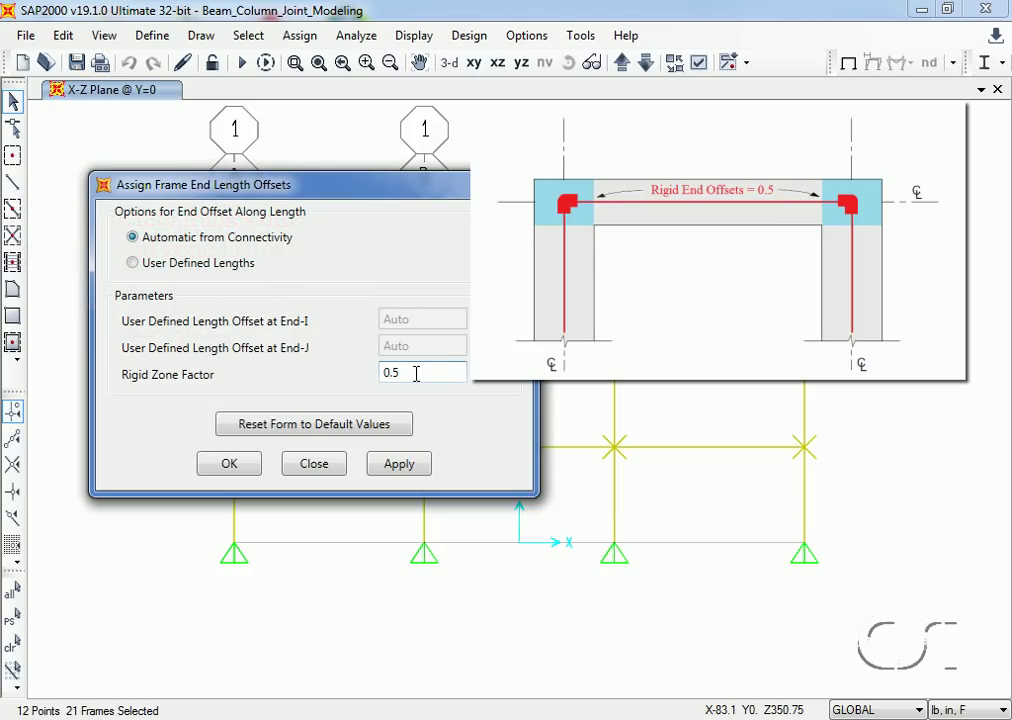
Assign automatic end length offsets with a rigid zone factor of 0 to the selected frames and check the top-storey column on grid D.
double_click(401, 374)
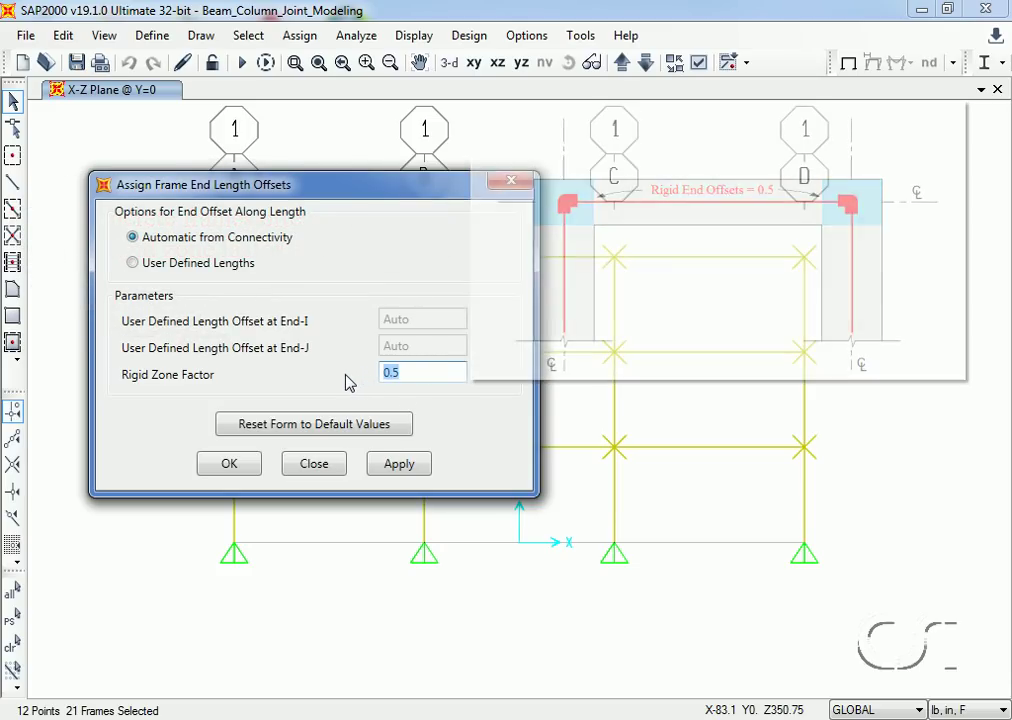
text(0)
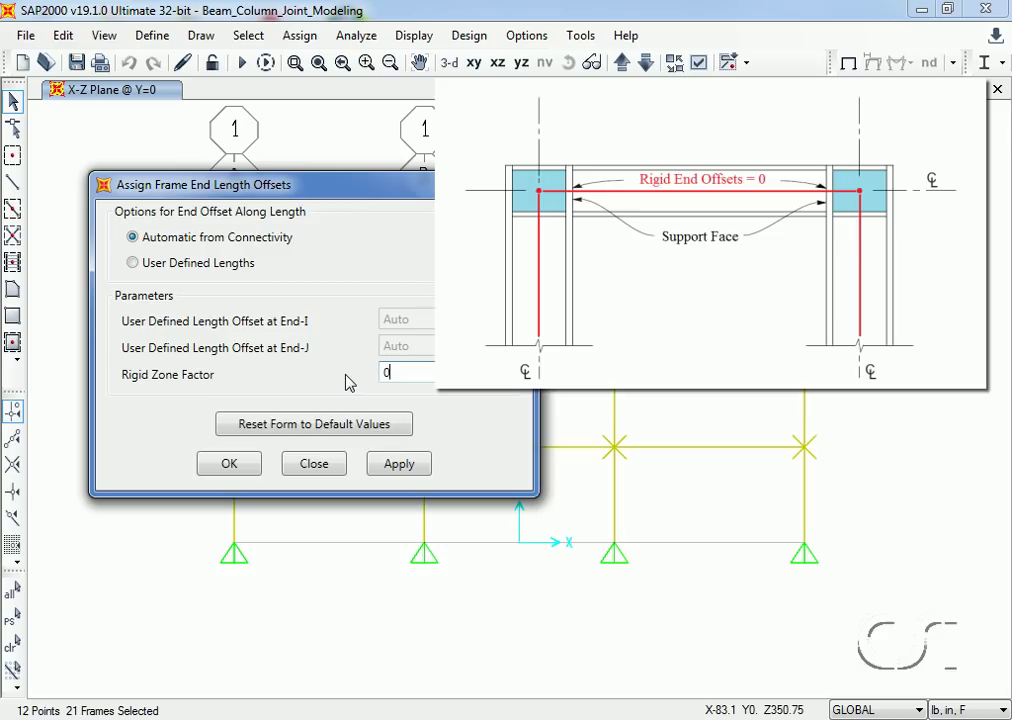
click(395, 472)
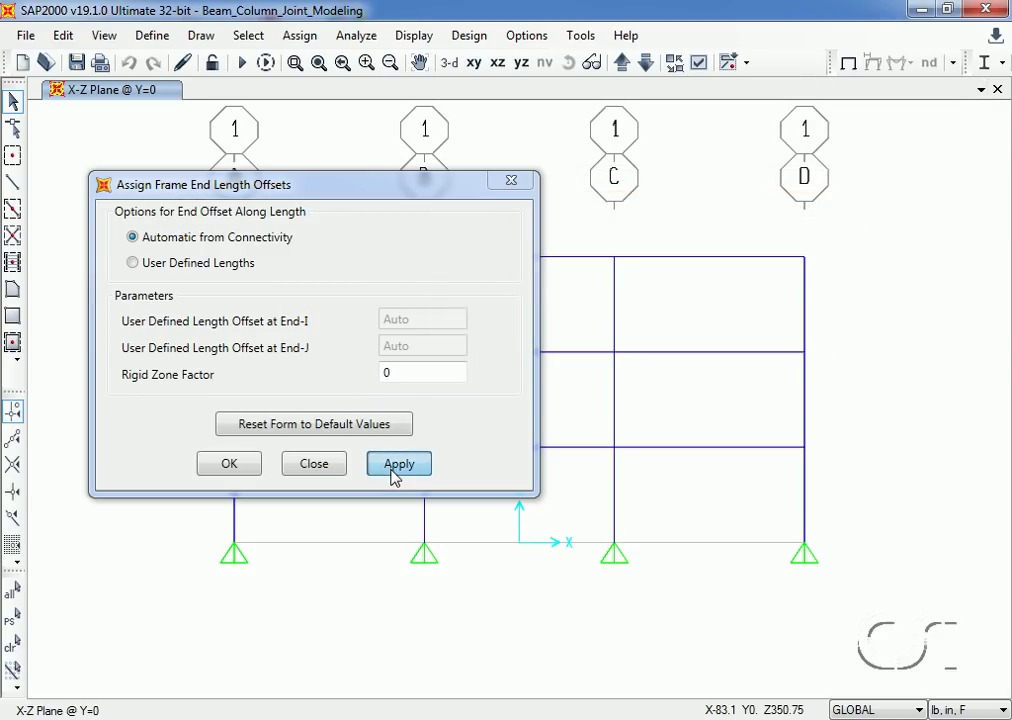
click(230, 465)
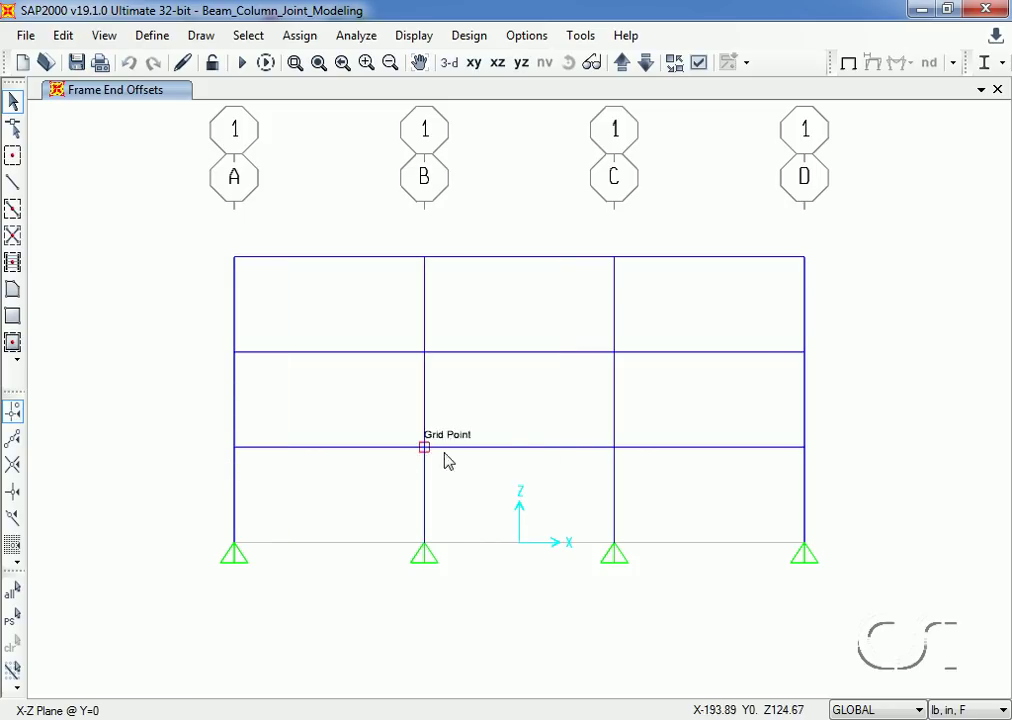
double_click(808, 311)
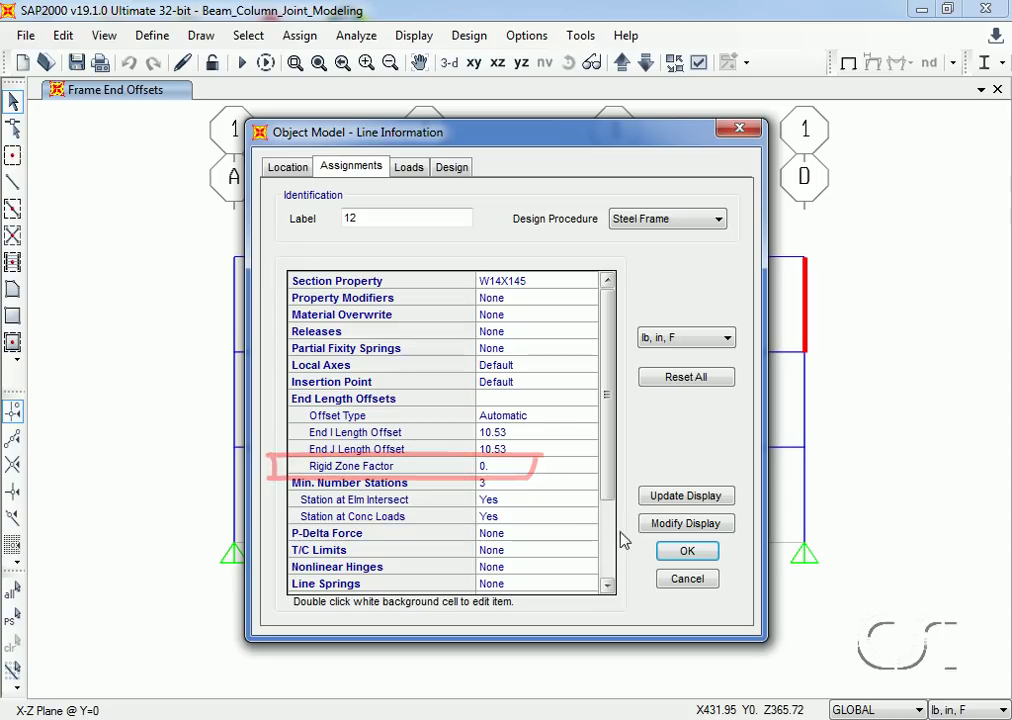
click(664, 578)
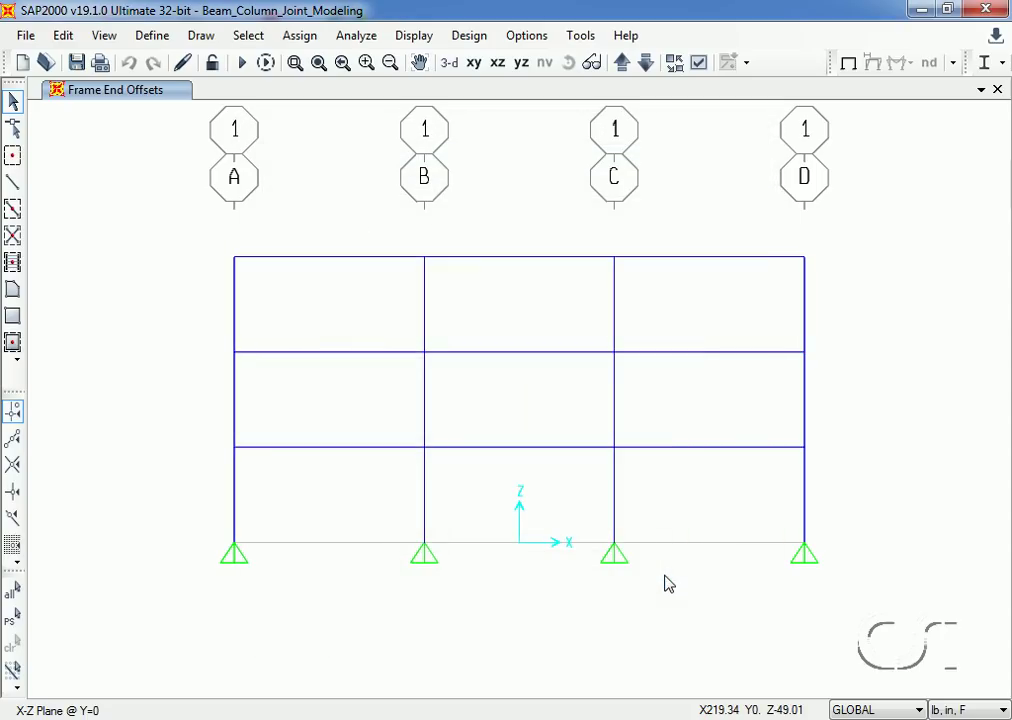
Run the analysis for the DEAD and EQ load cases.
click(357, 36)
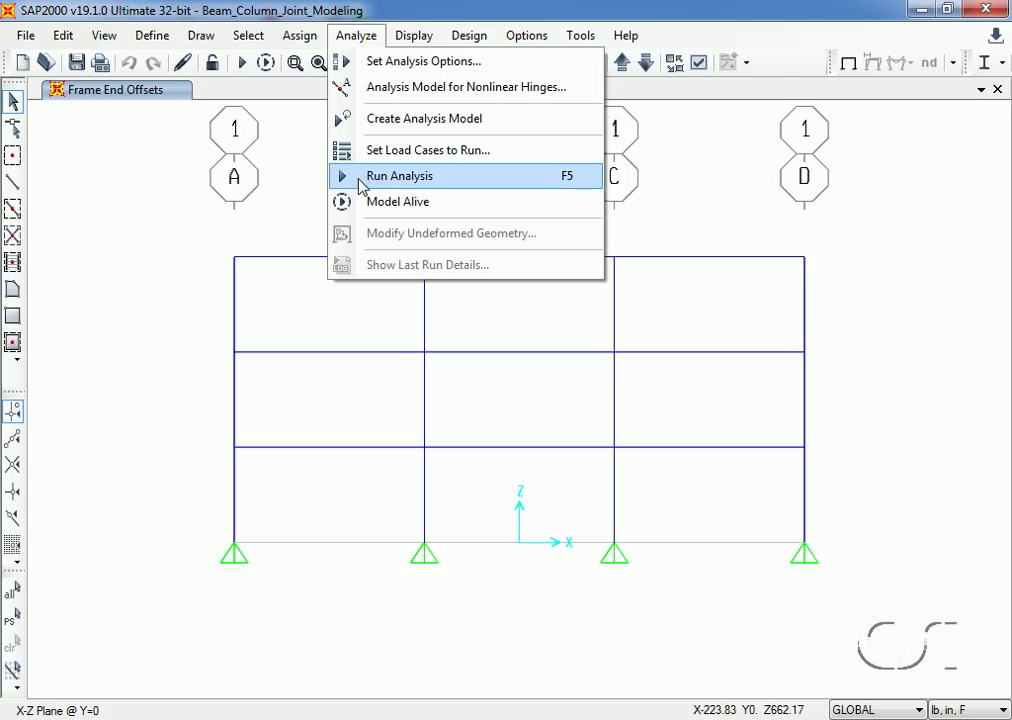
click(400, 177)
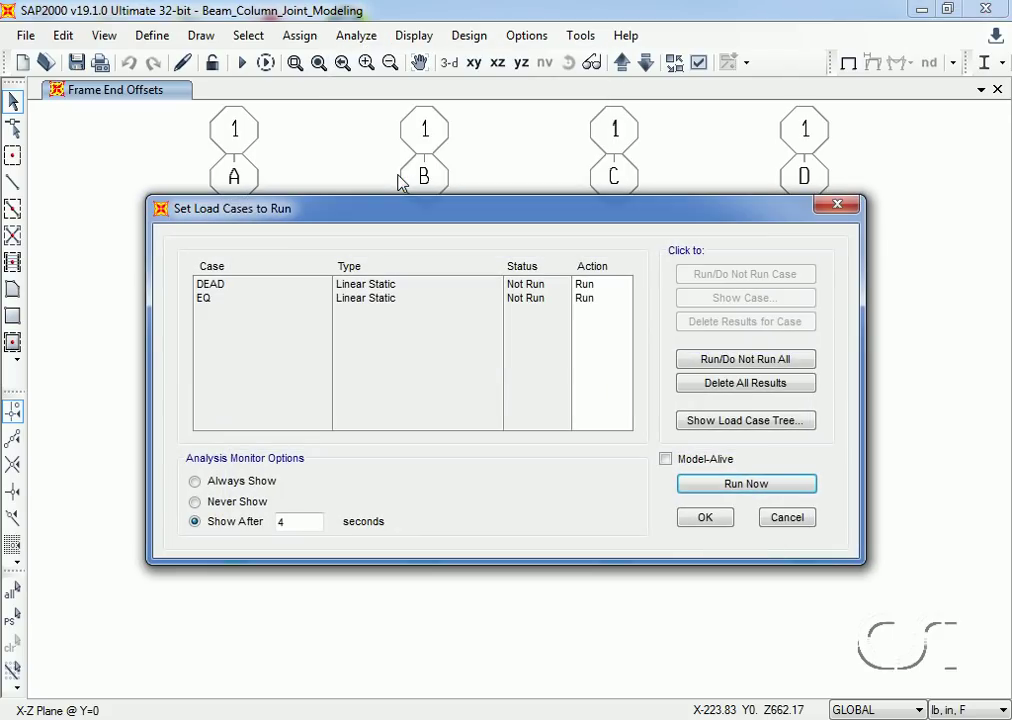
click(745, 484)
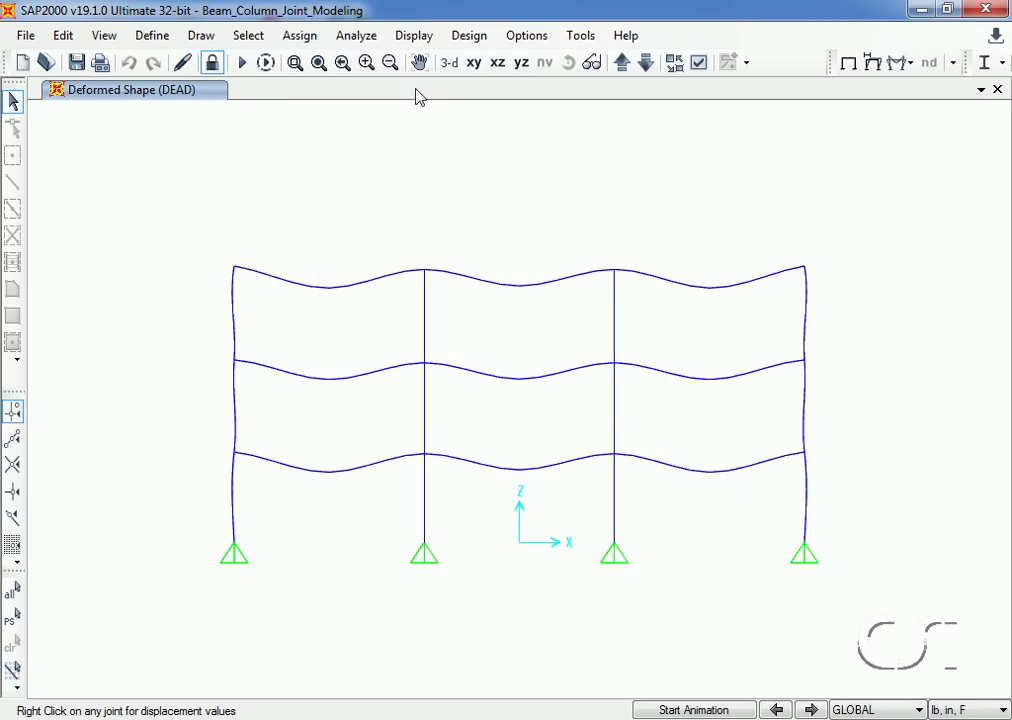
Display the frame's deformed shape for the EQ load case with automatic scaling.
click(414, 37)
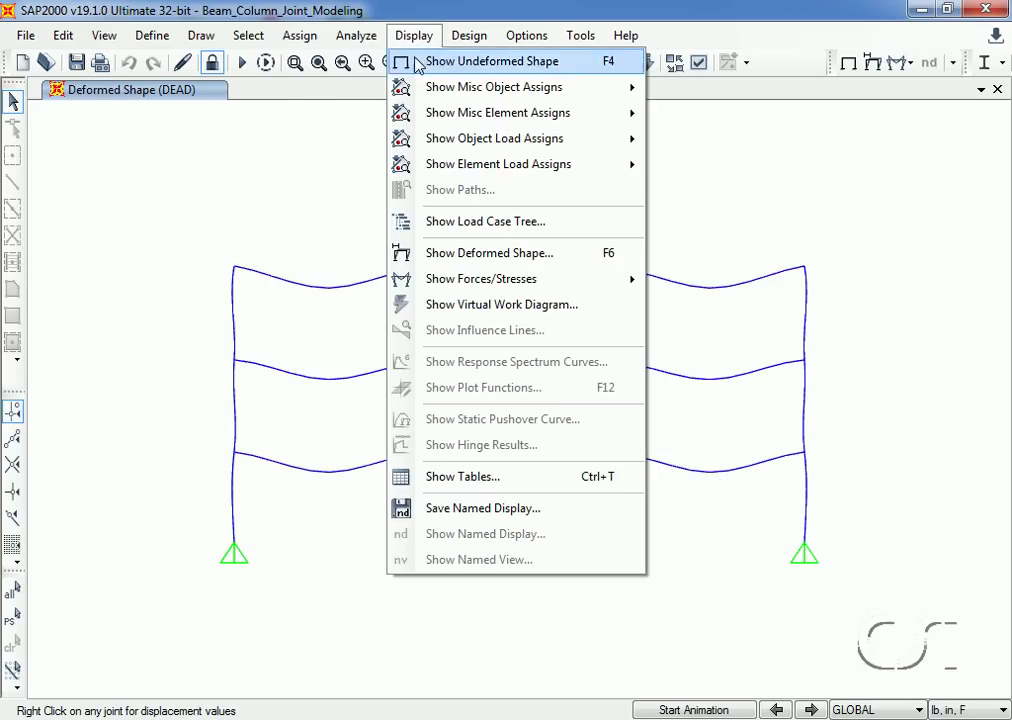
click(433, 253)
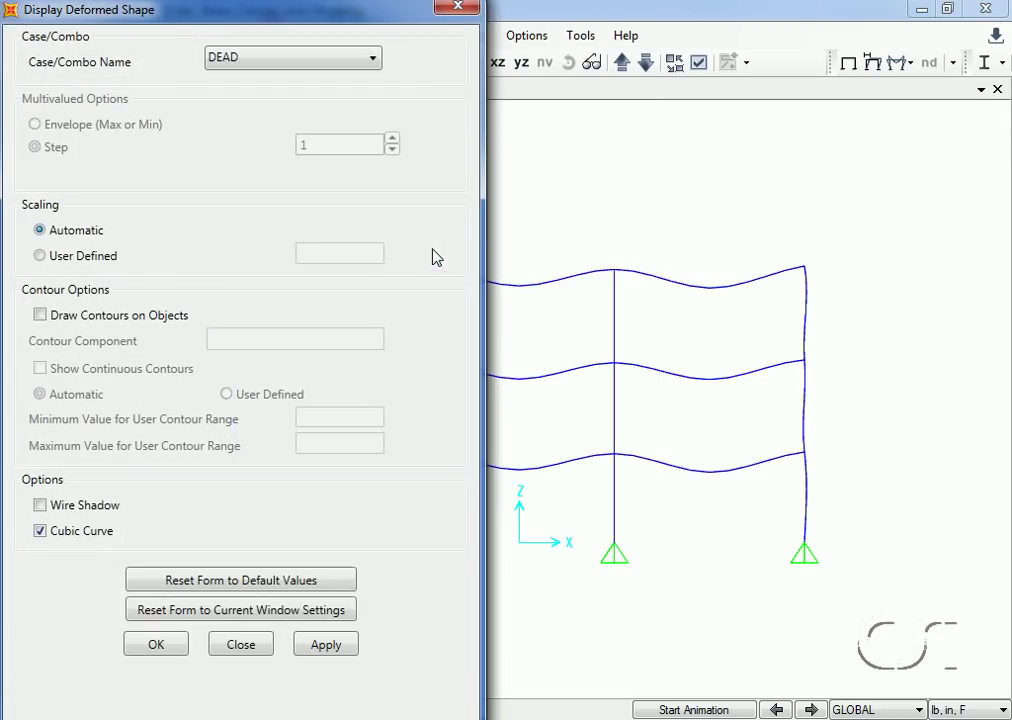
click(330, 60)
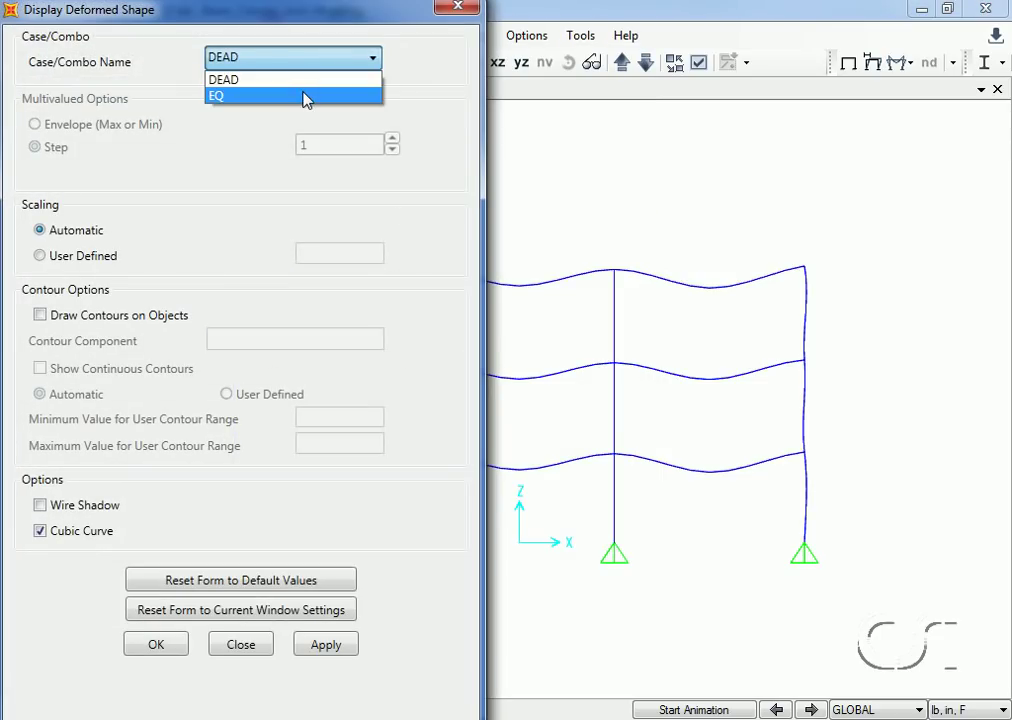
click(305, 96)
click(155, 644)
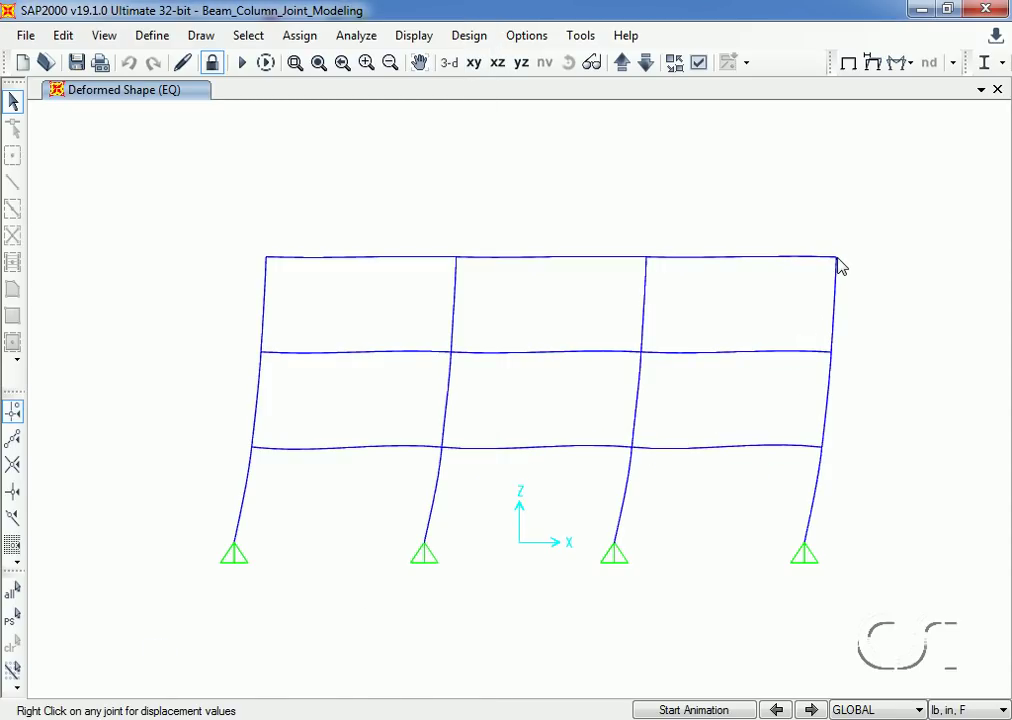
mouse_move(840, 265)
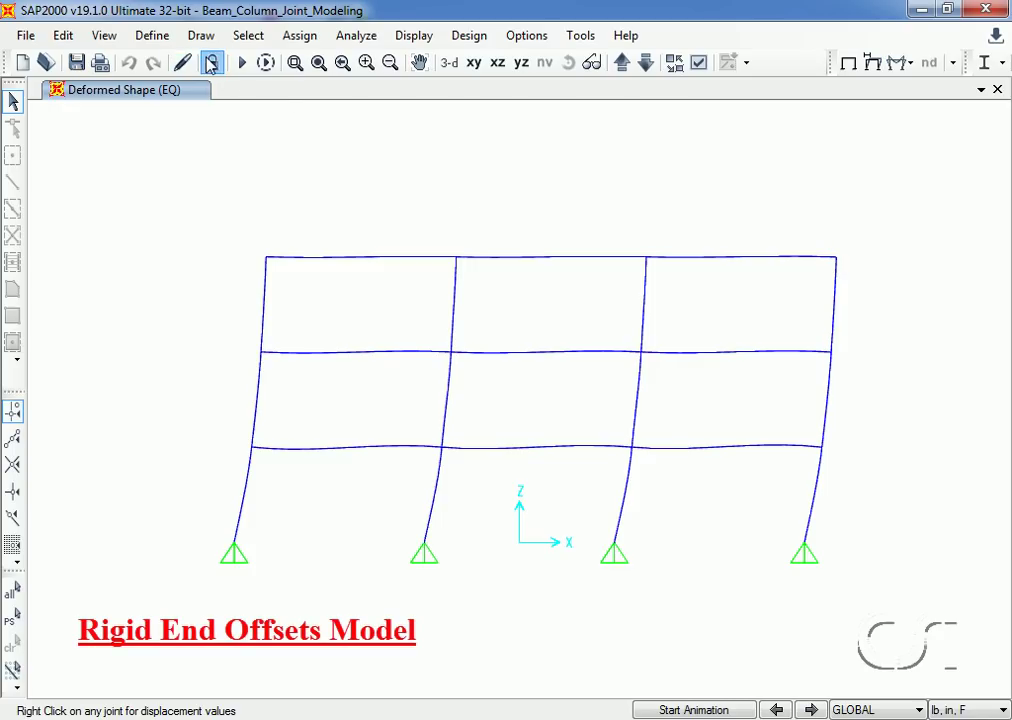
Unlock the model and assign automatic end length offsets with a rigid zone factor of 1 to all beams and columns.
click(211, 62)
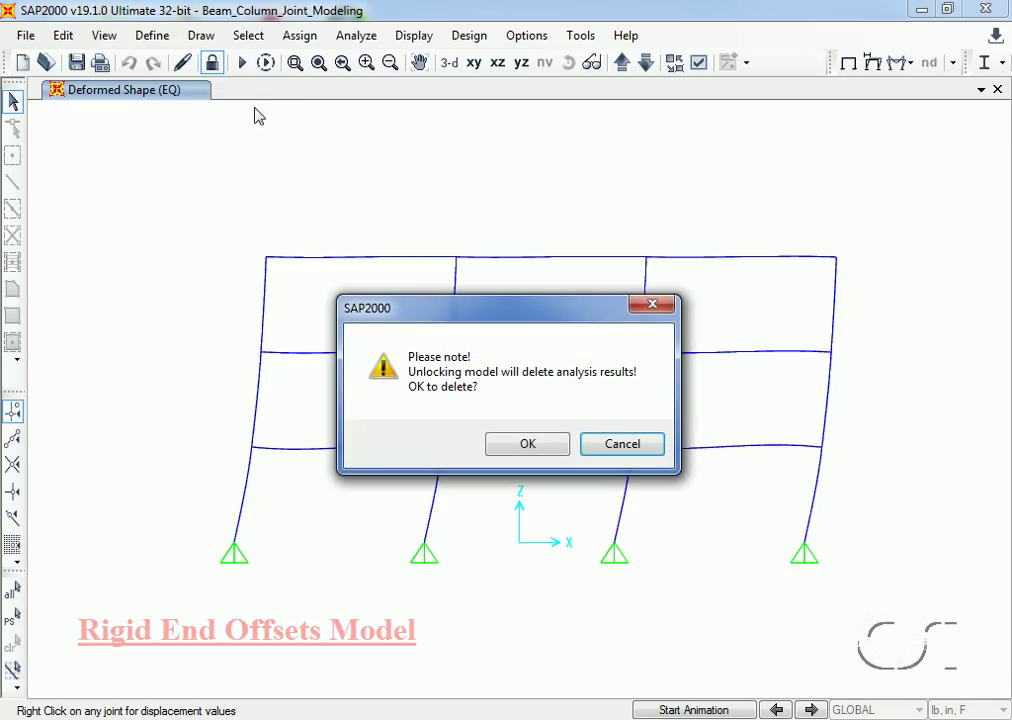
click(522, 445)
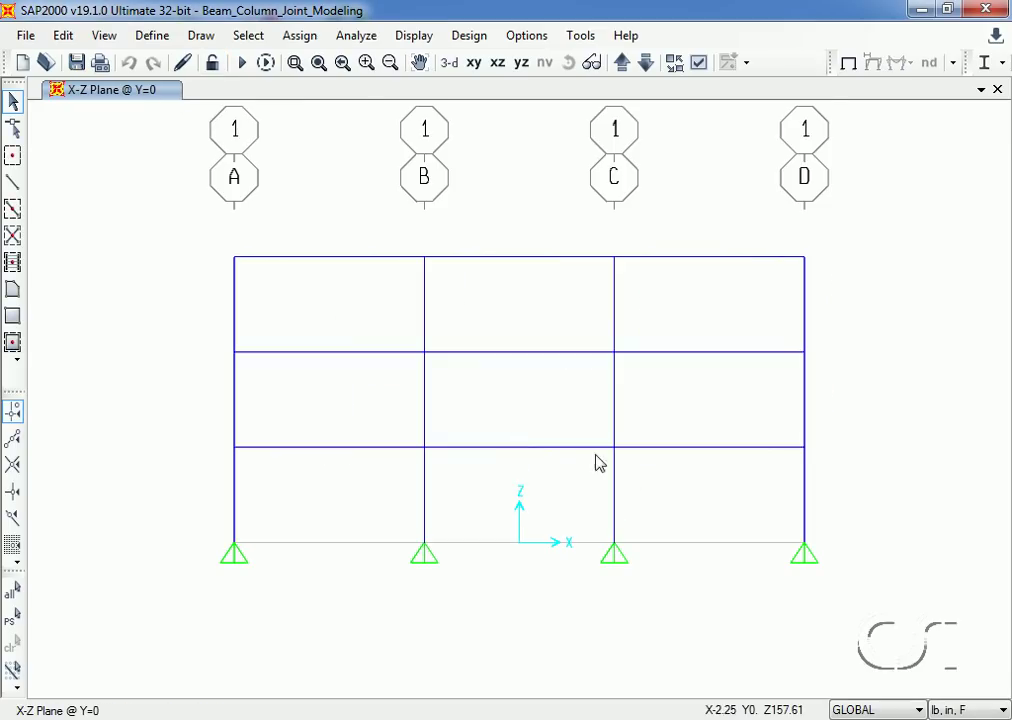
drag(859, 228, 190, 487)
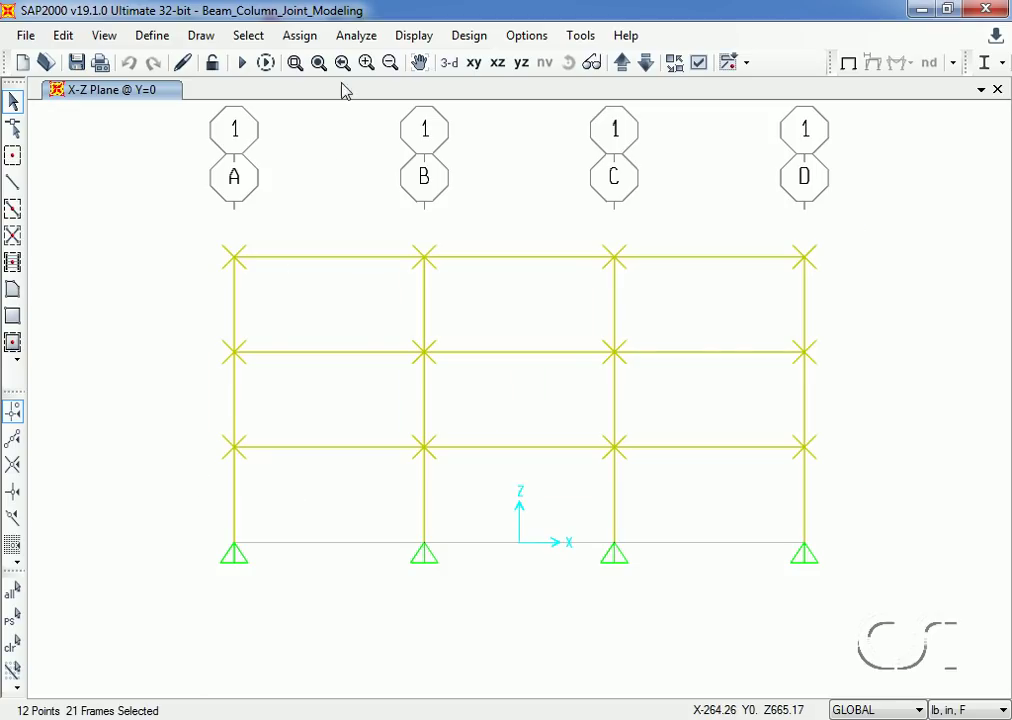
click(312, 37)
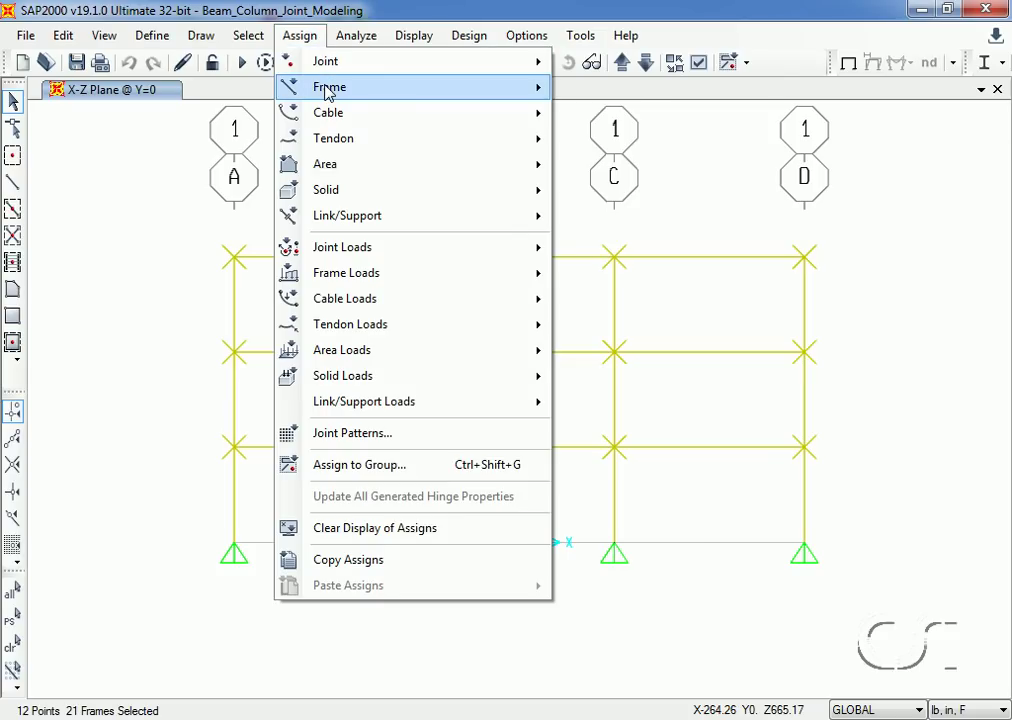
mouse_move(310, 87)
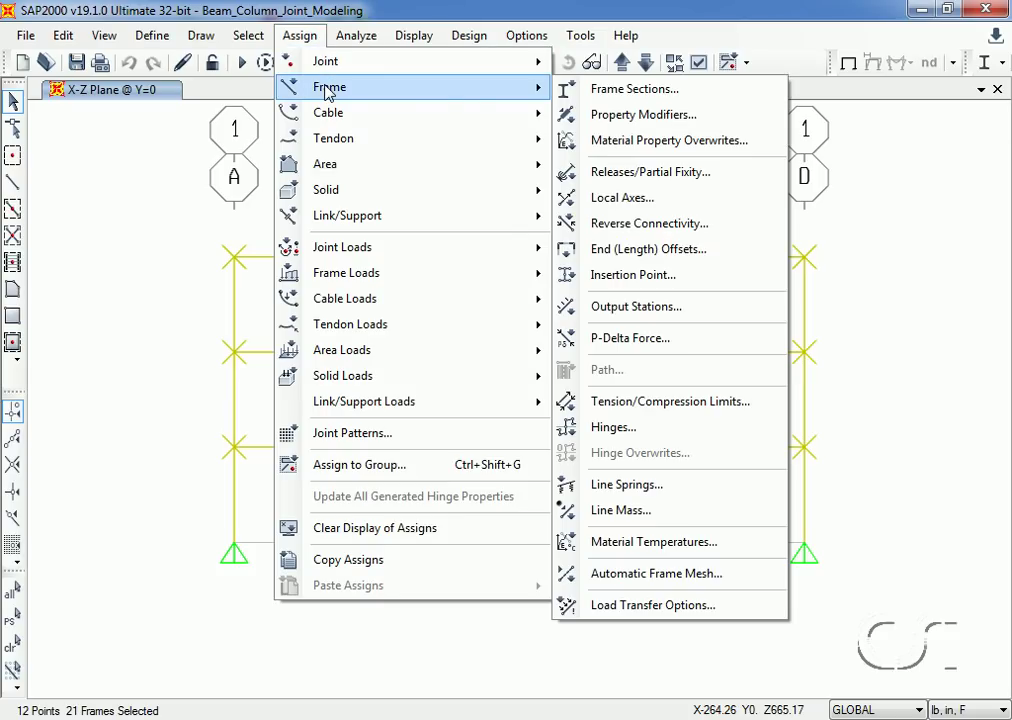
click(690, 258)
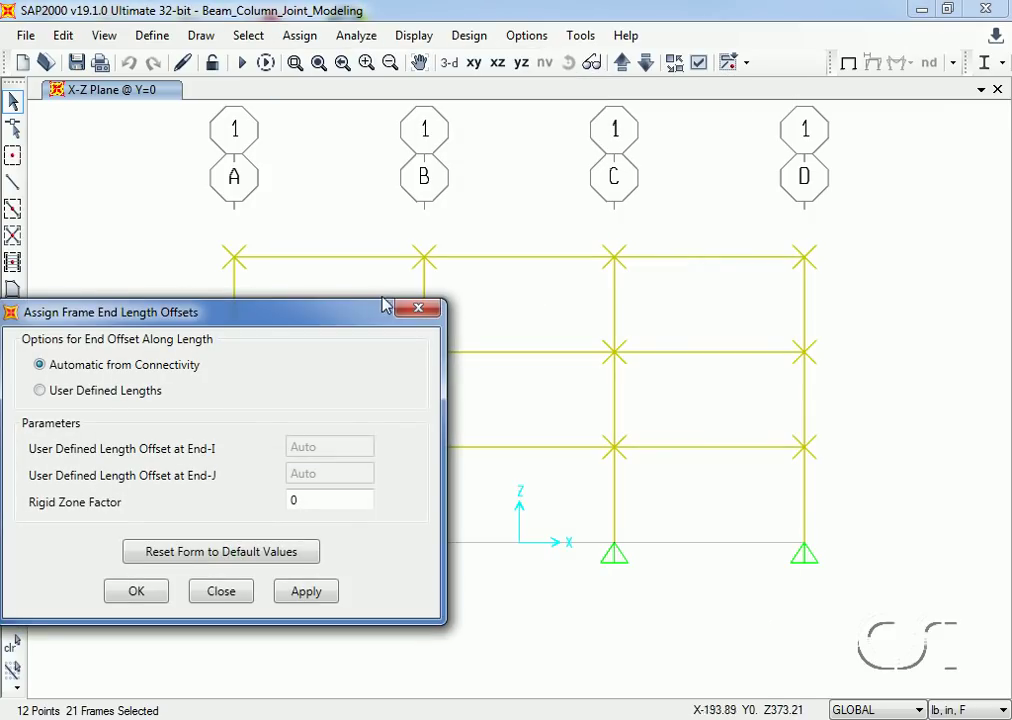
drag(360, 319, 480, 234)
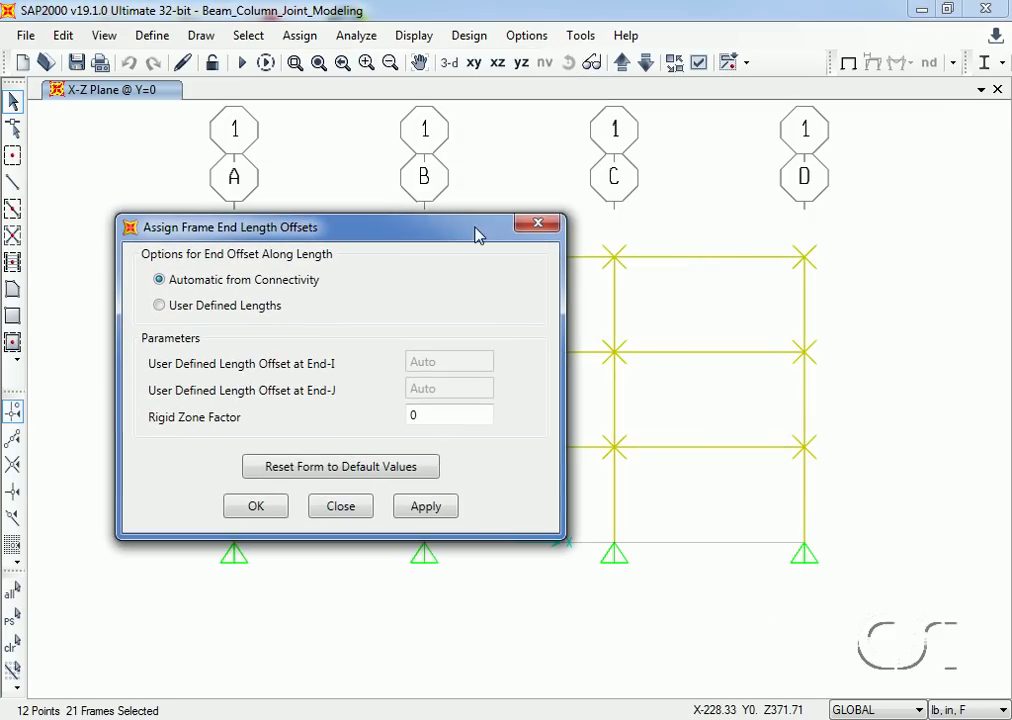
click(430, 414)
key(BackSpace)
text(1)
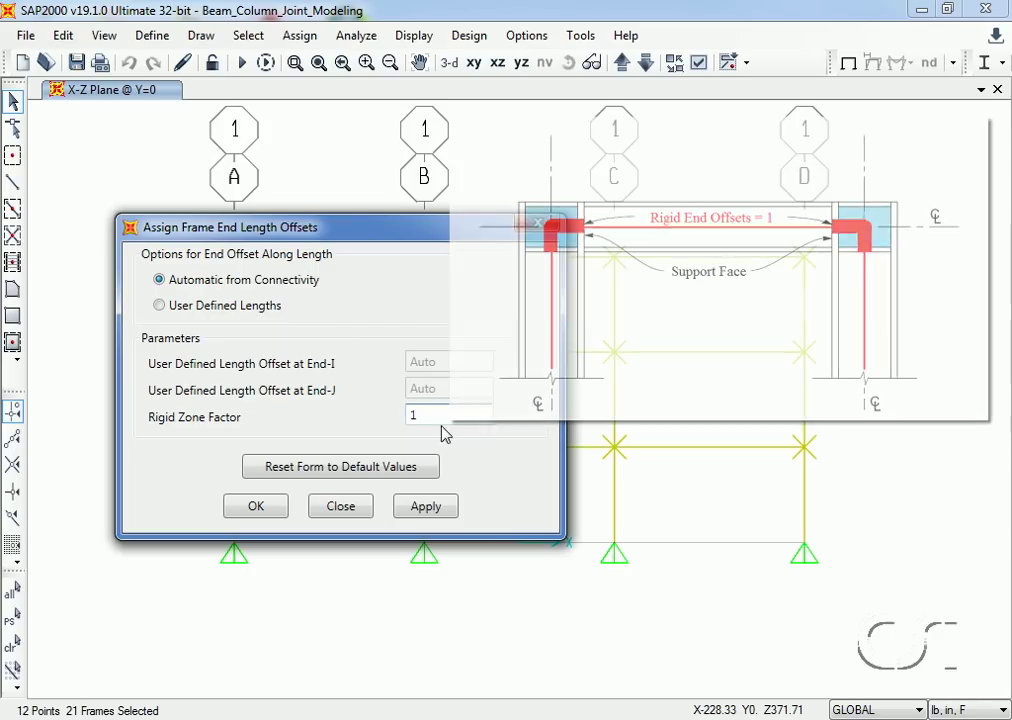
click(426, 507)
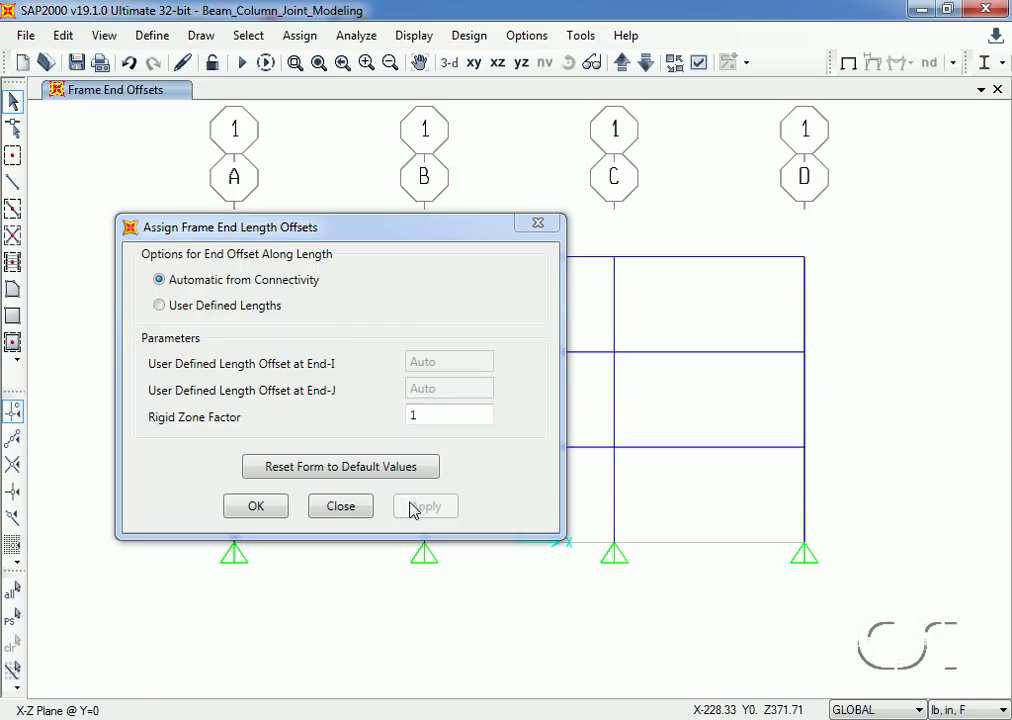
click(340, 507)
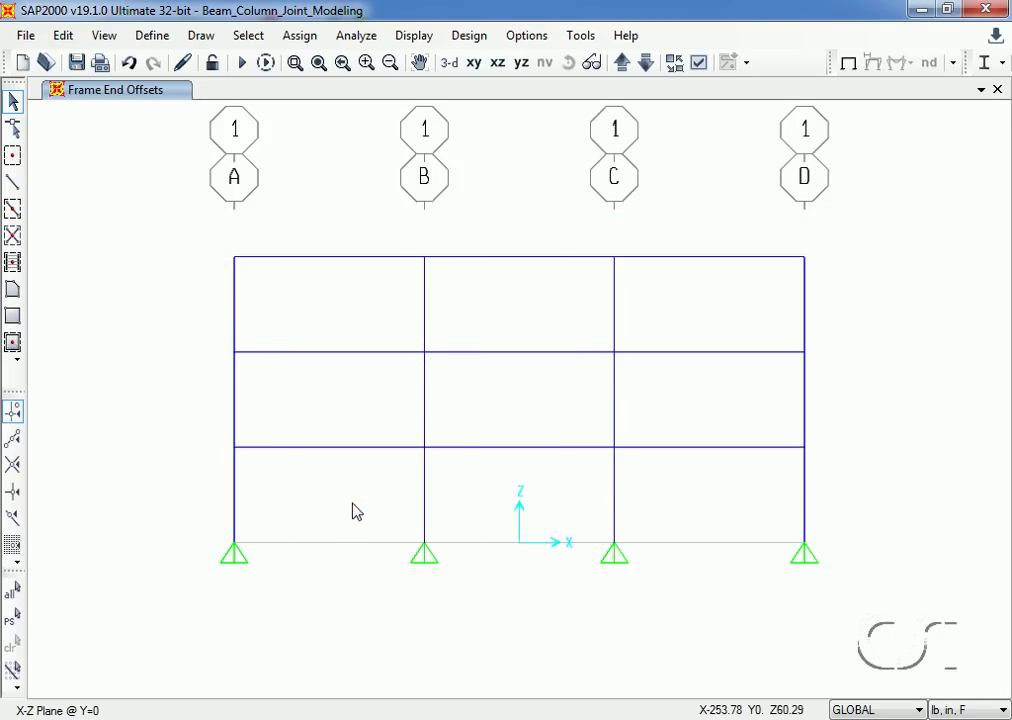
Check the offset assignments of the second-level beam between grids C and D, and rerun the analysis for the EQ deformed shape.
right_click(686, 353)
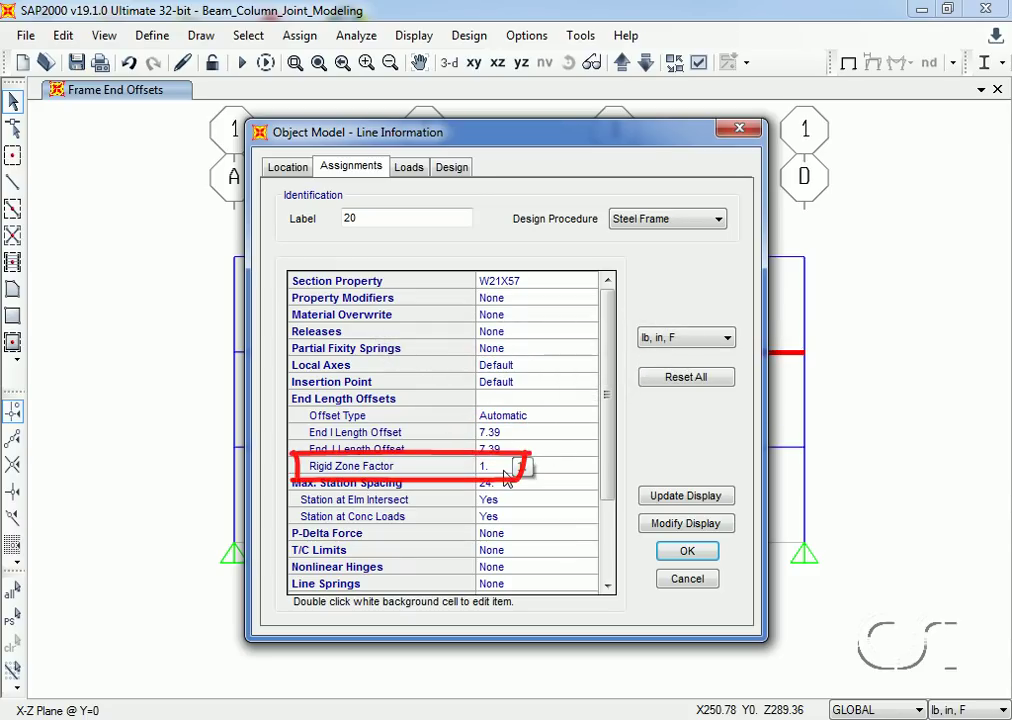
click(686, 553)
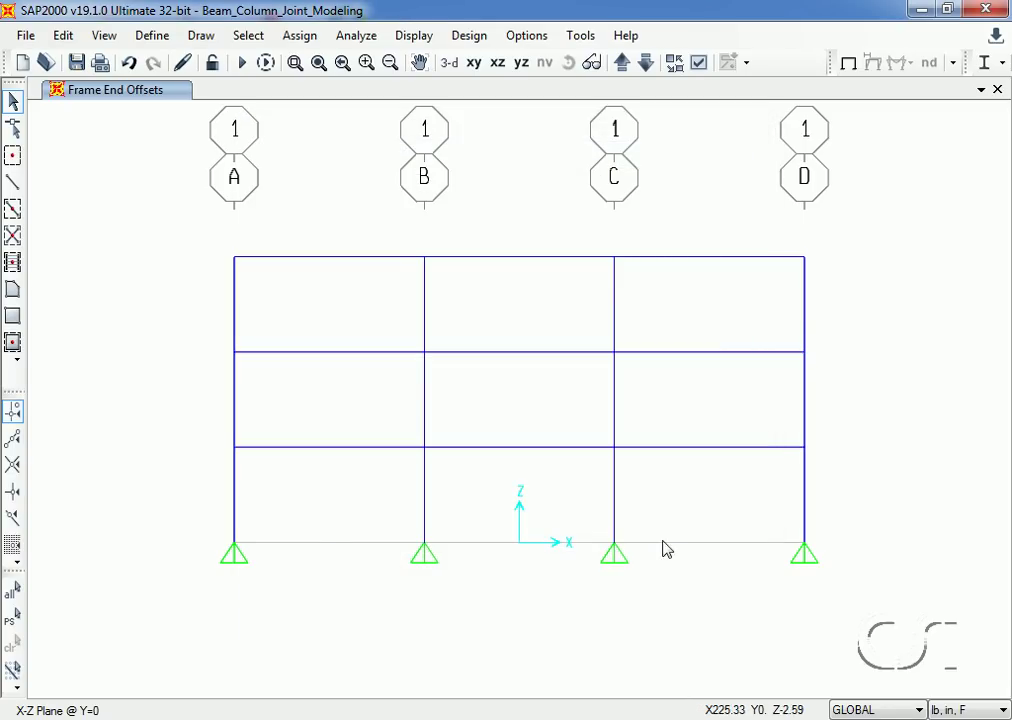
click(243, 66)
click(695, 483)
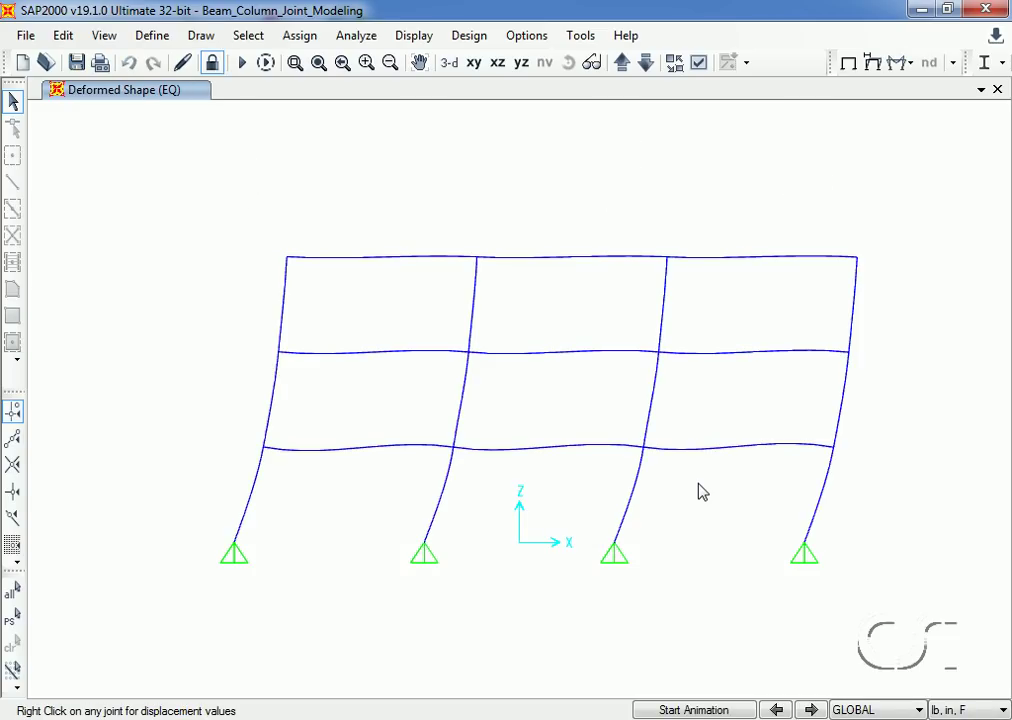
mouse_move(860, 267)
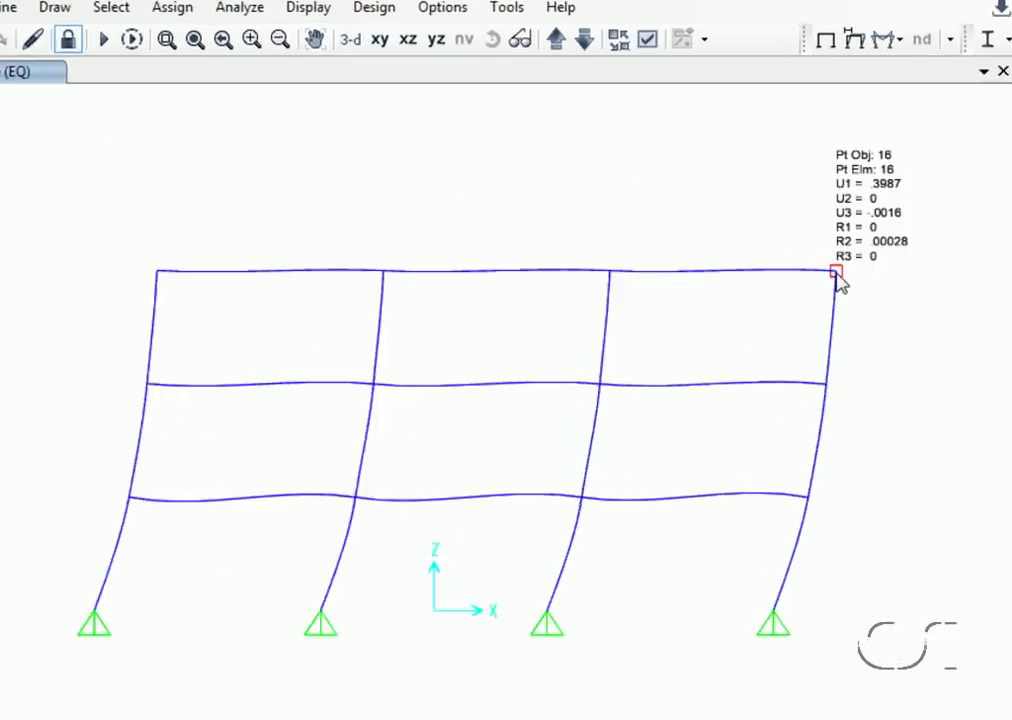
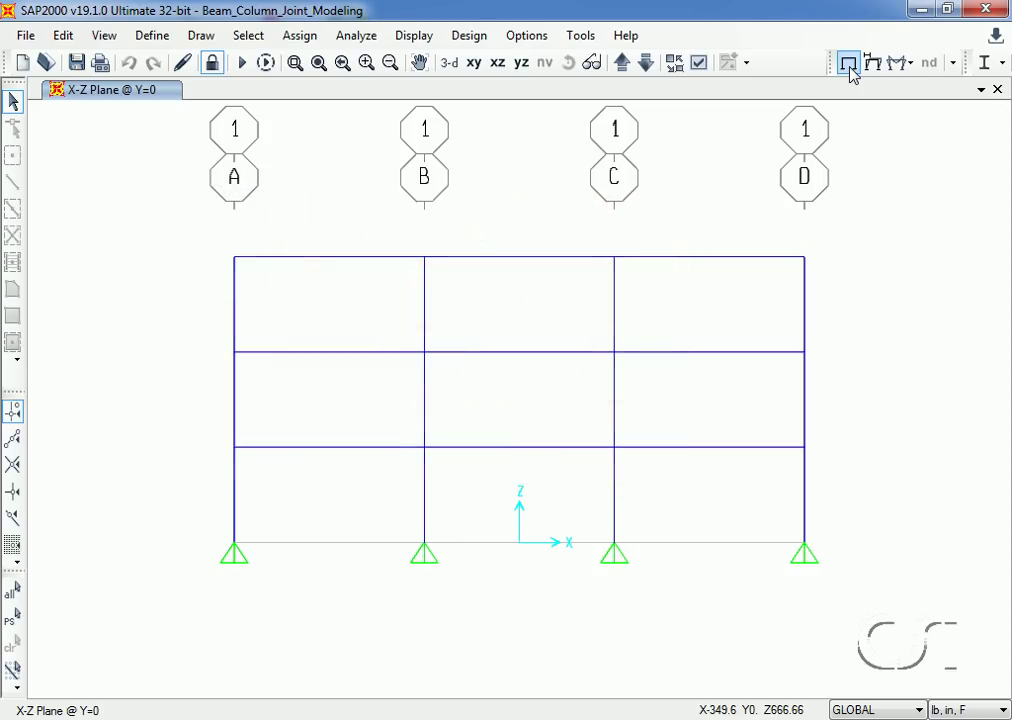
Review the end length offsets and rigid zone factor assigned to the second-level beam between grids C and D.
right_click(720, 352)
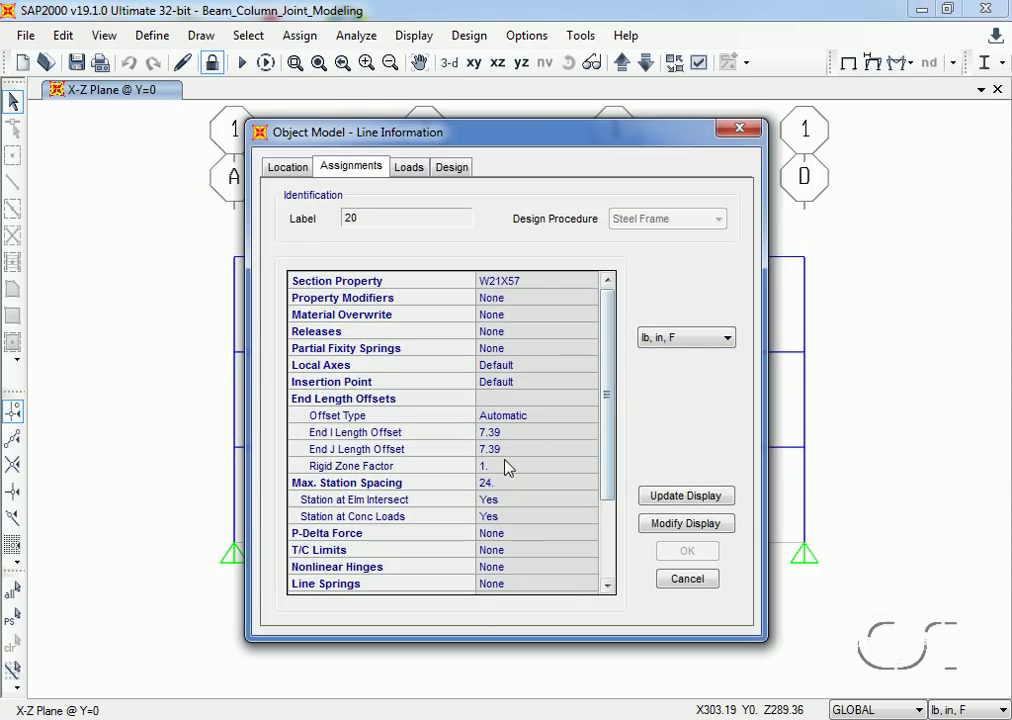
click(676, 578)
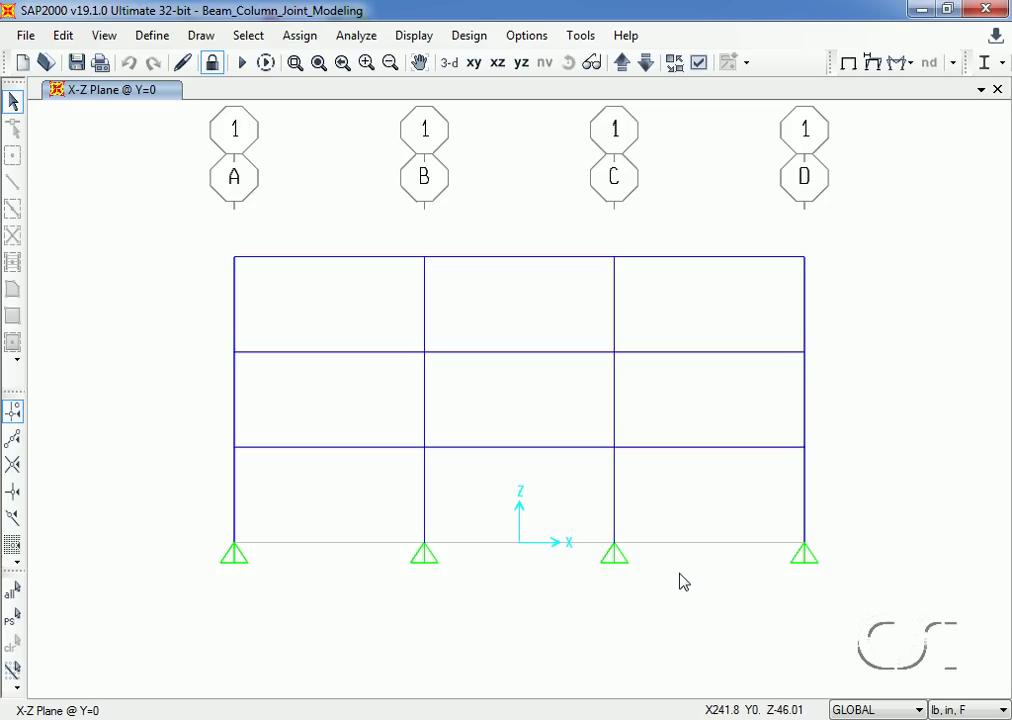
Unlock the model and open the joint panel zone assignment for all beam-column joints on the three levels above the supports.
click(211, 64)
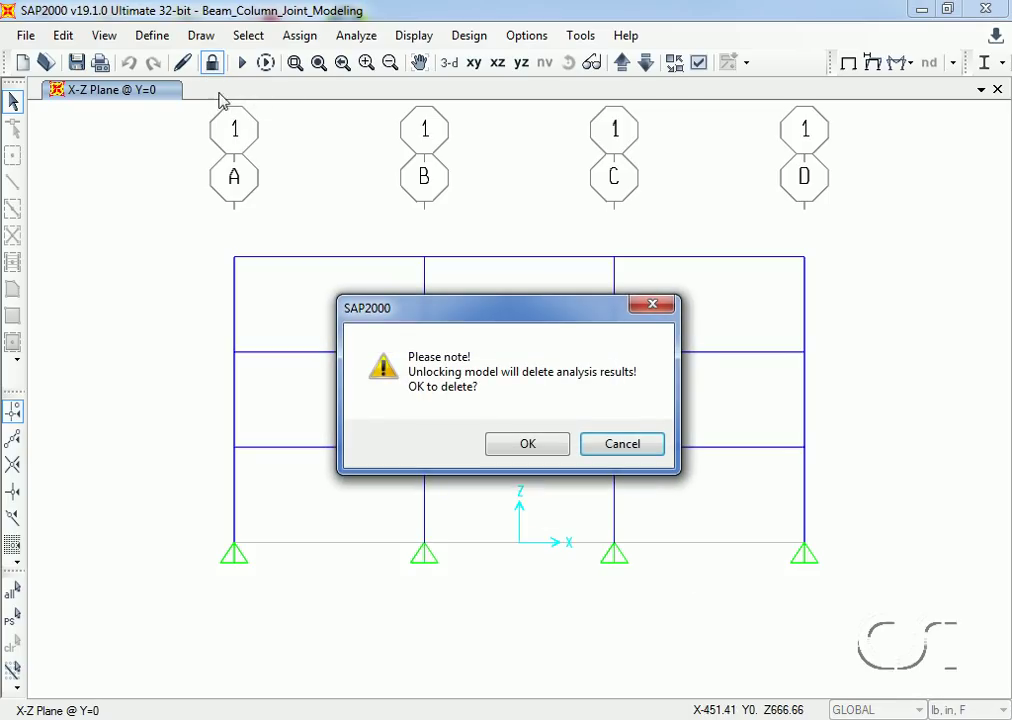
click(520, 445)
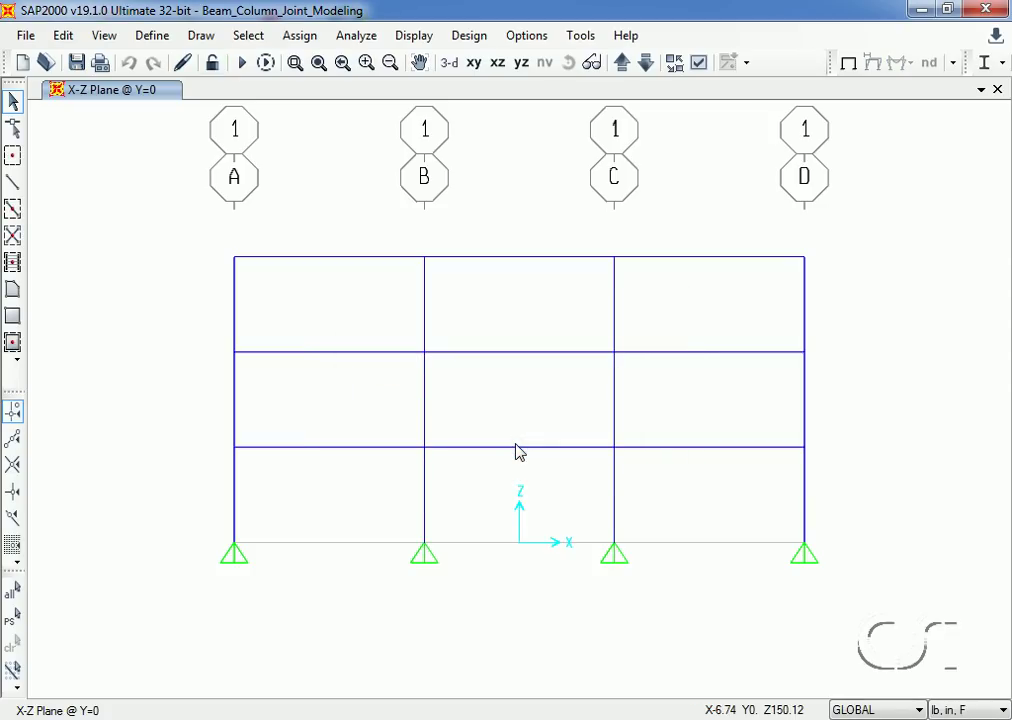
drag(193, 223, 847, 483)
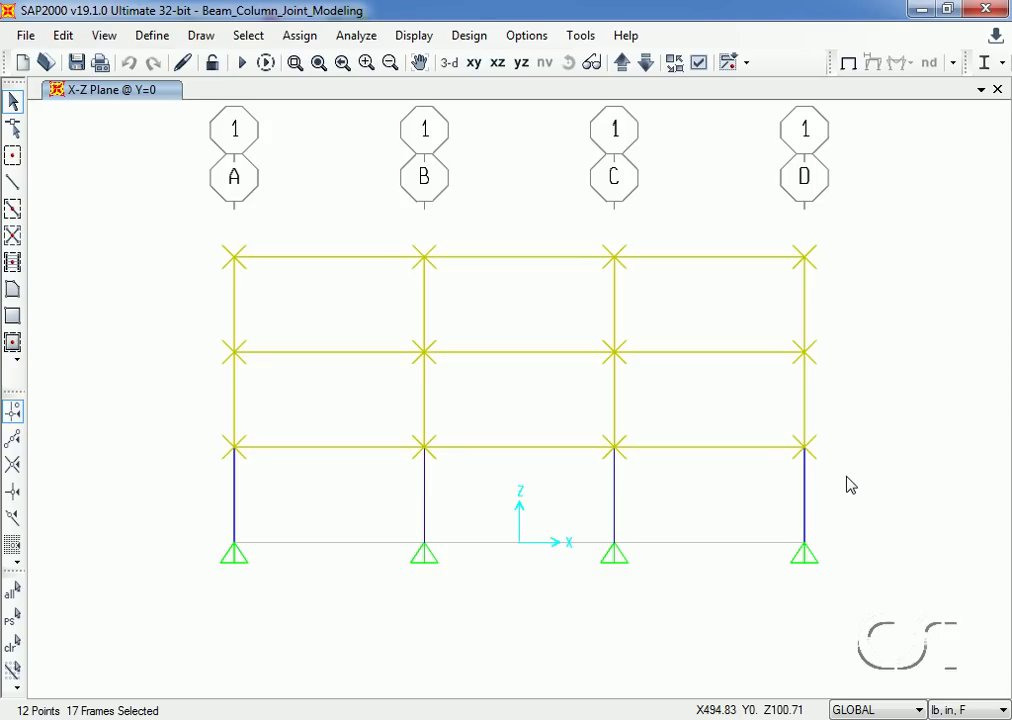
click(302, 38)
mouse_move(463, 70)
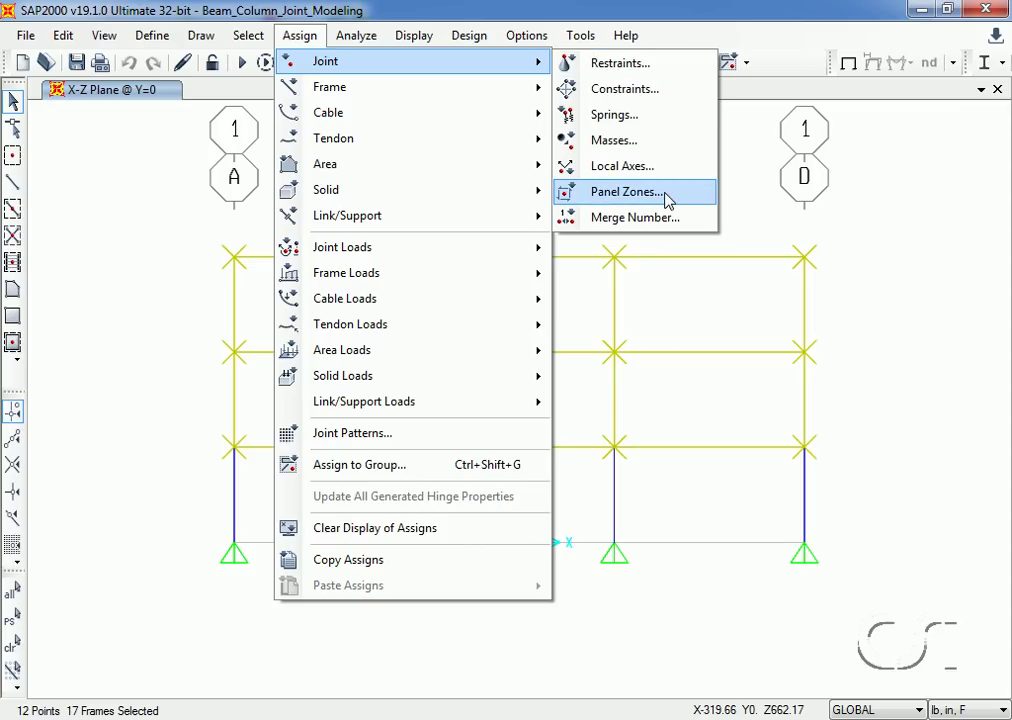
click(668, 201)
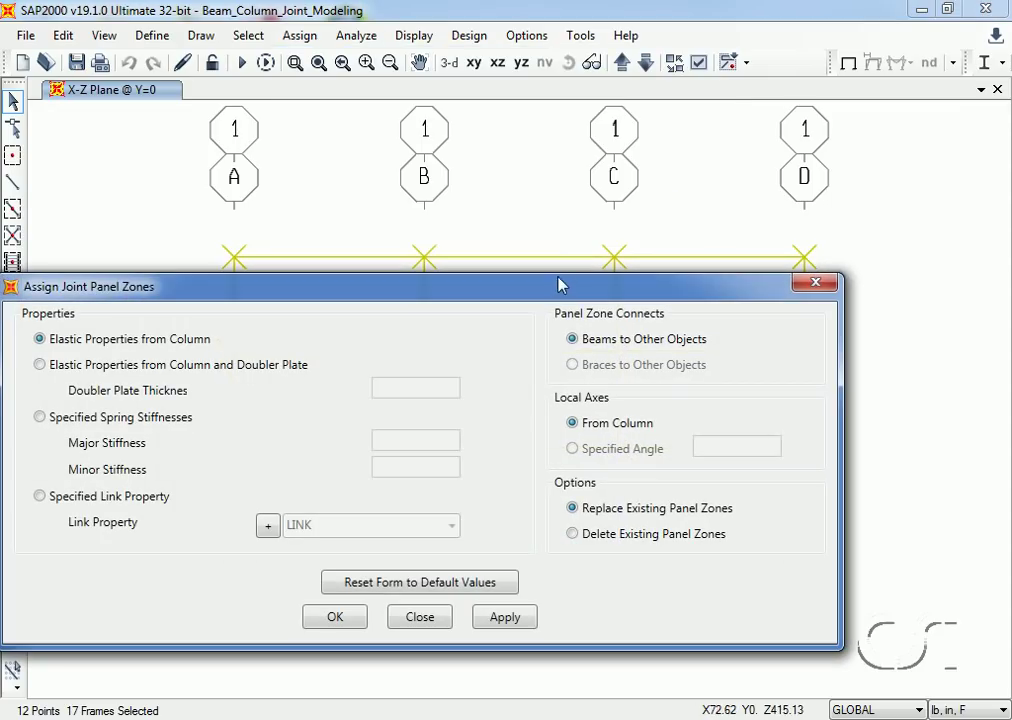
drag(557, 289, 648, 178)
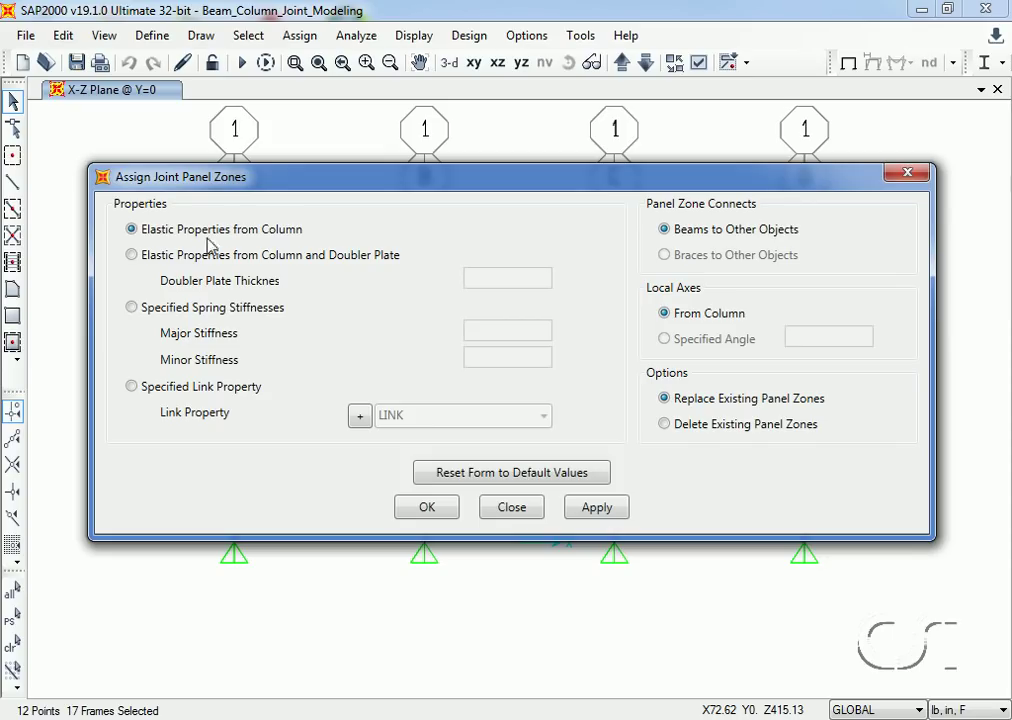
Review the alternative panel zone property options and assign panel zones with elastic properties from column, connecting beams to other objects.
click(131, 255)
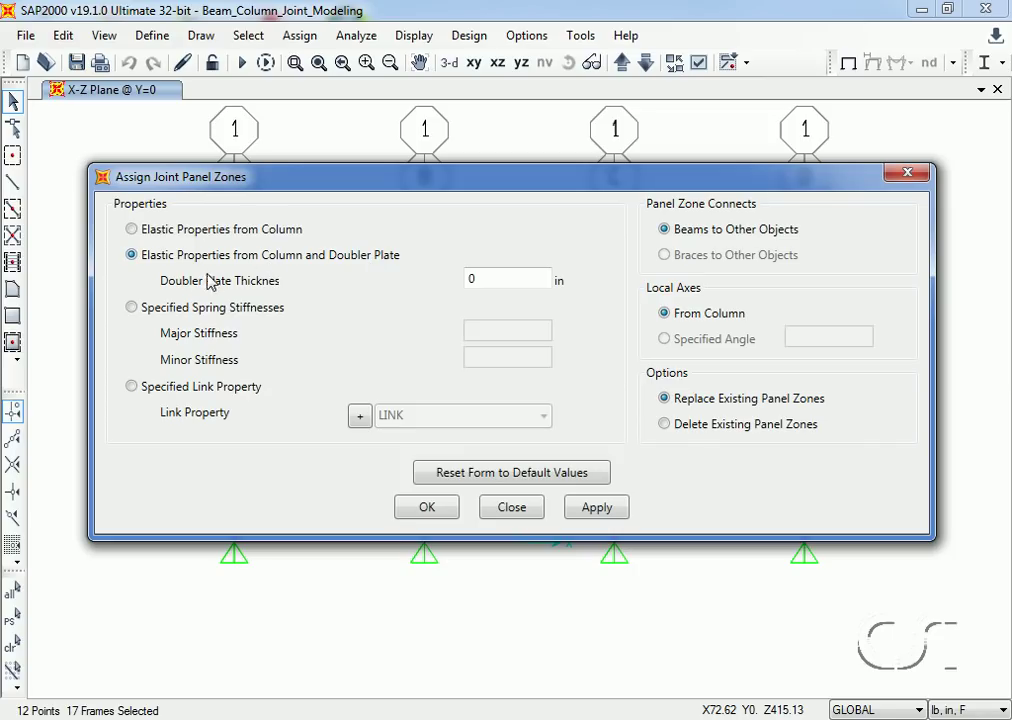
click(132, 309)
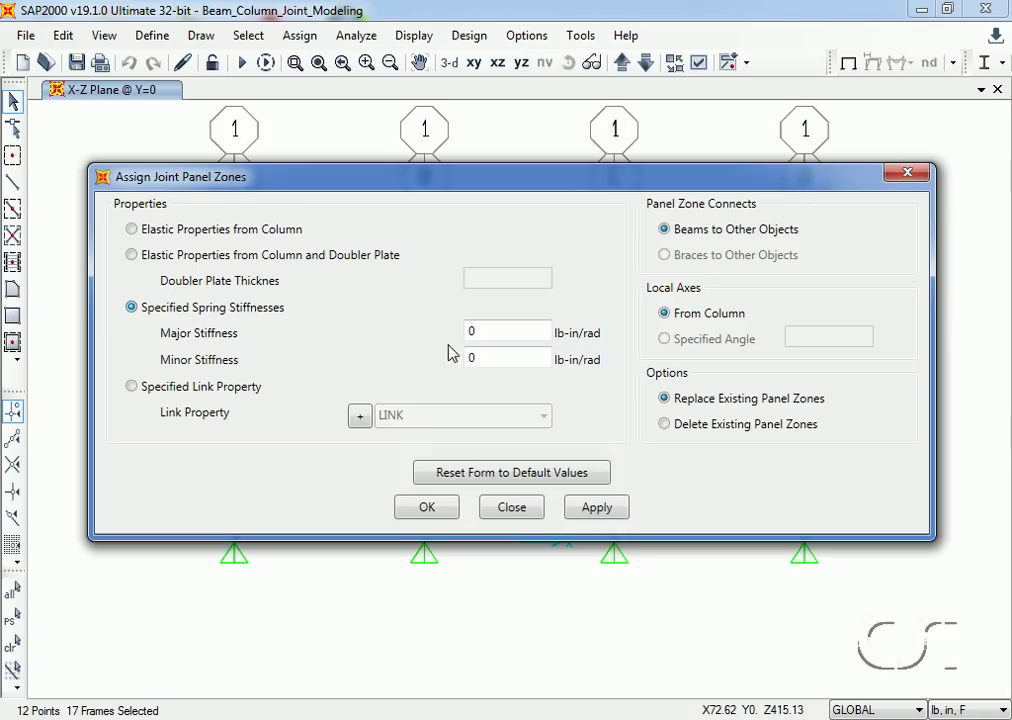
click(132, 387)
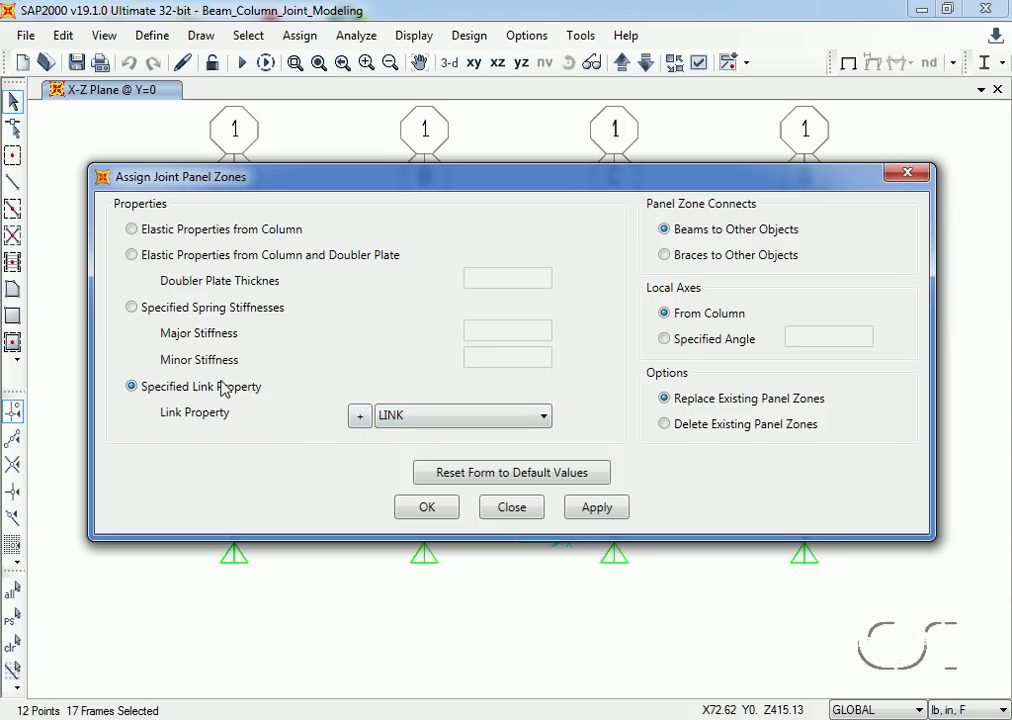
click(132, 230)
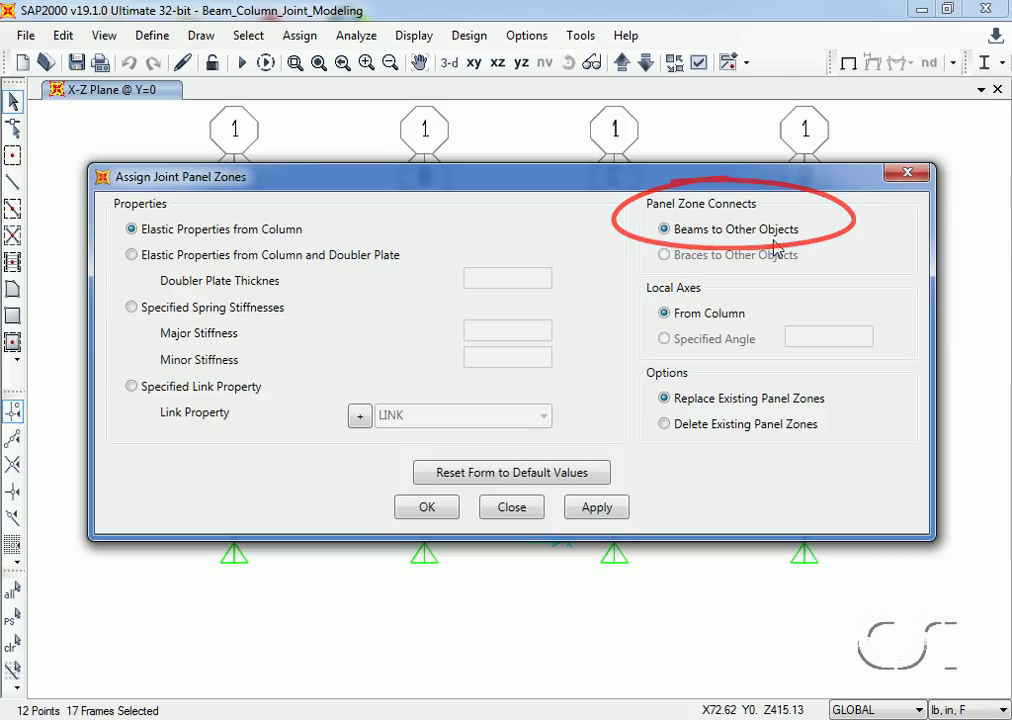
click(596, 506)
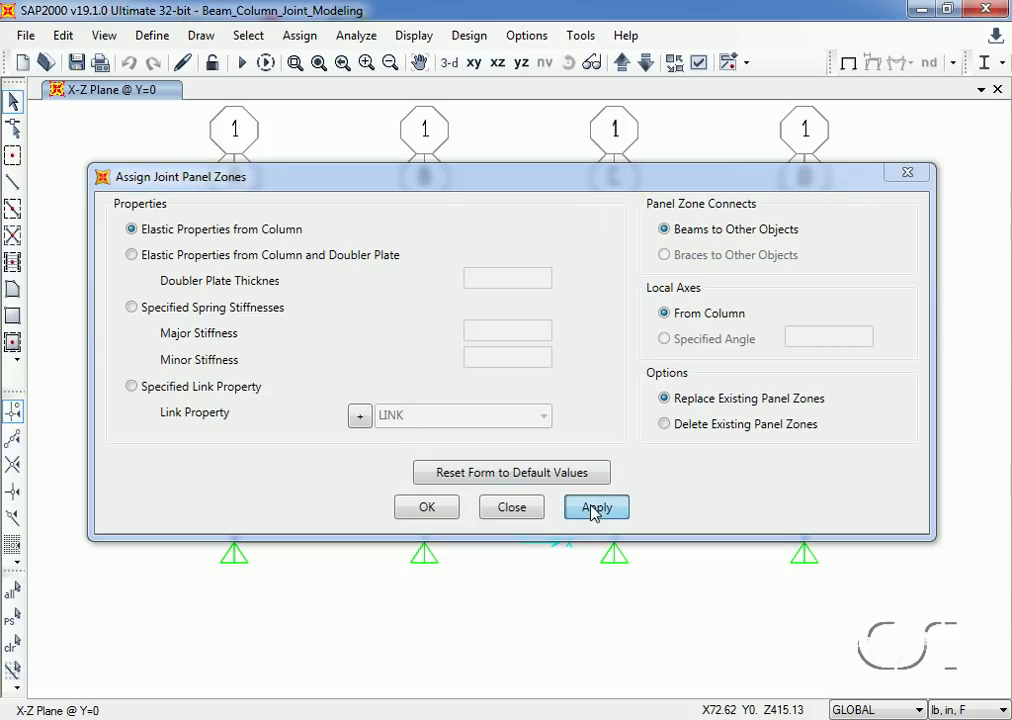
click(511, 507)
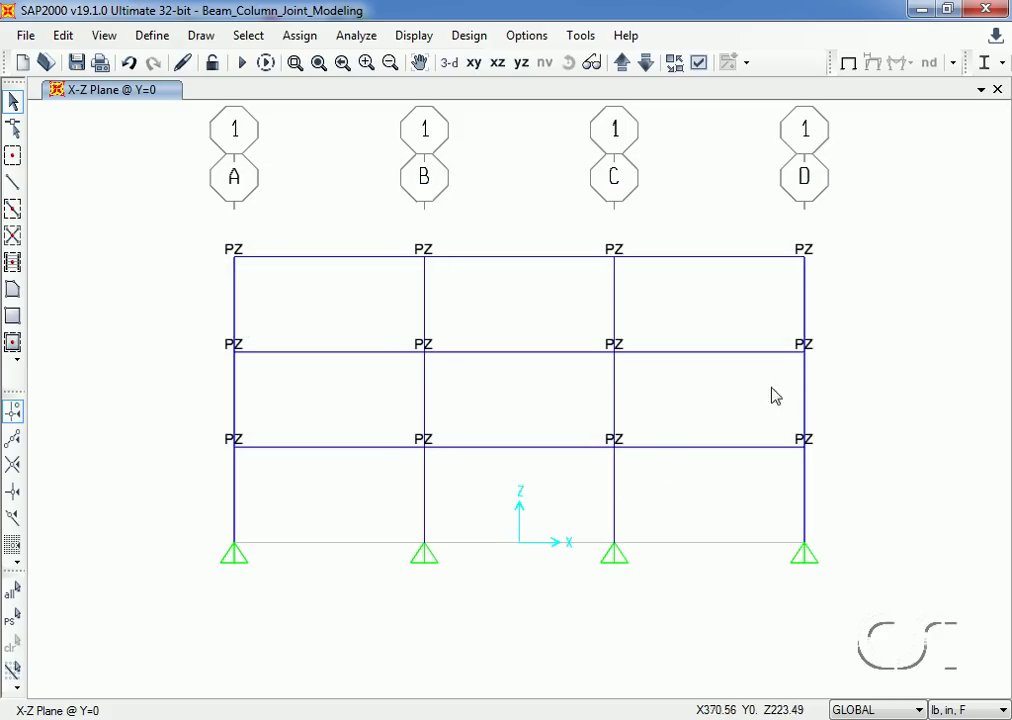
Check the panel zone connectivity and spring property assigned to the second-level joint at grid D.
right_click(807, 357)
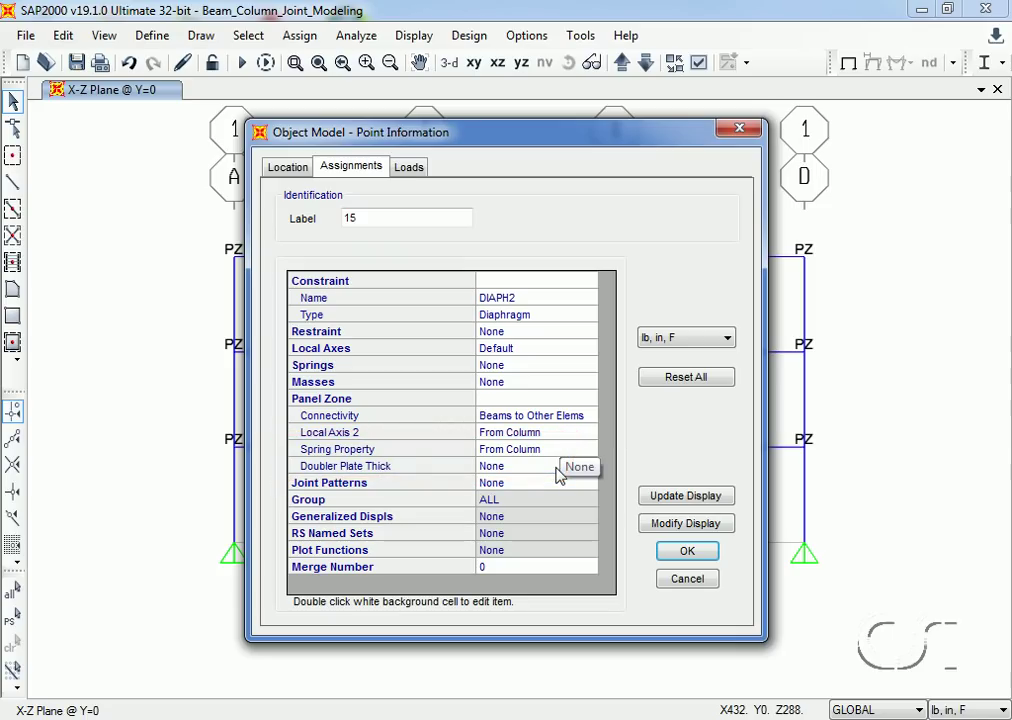
click(680, 555)
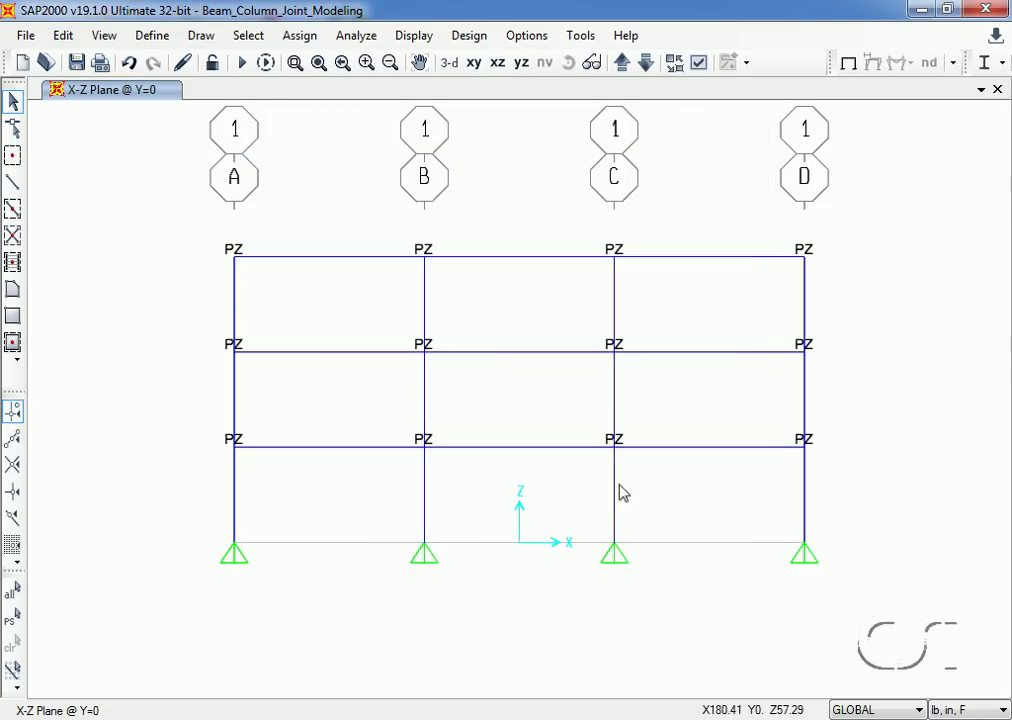
Run the DEAD and EQ load cases and read the EQ displacement of the roof joint at grid D.
click(242, 64)
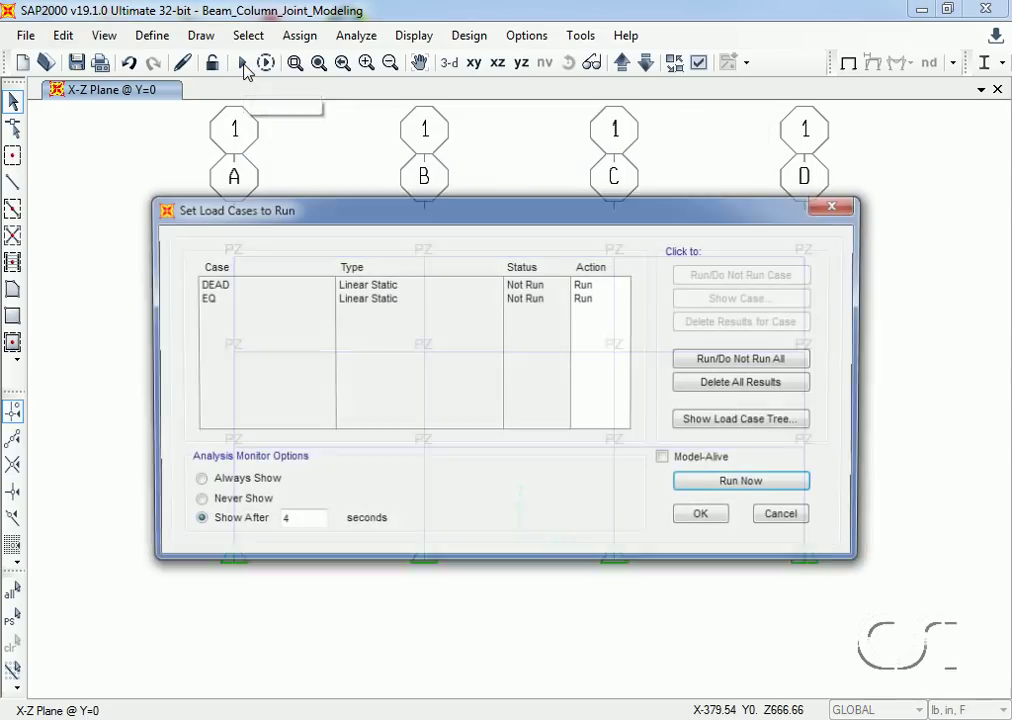
click(728, 483)
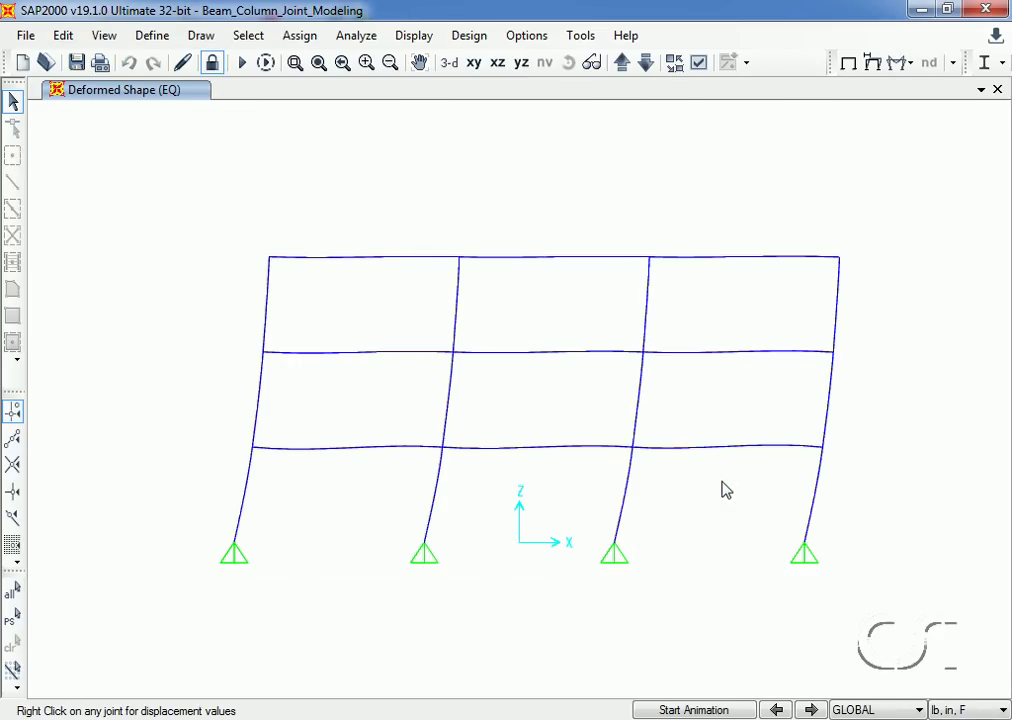
right_click(839, 258)
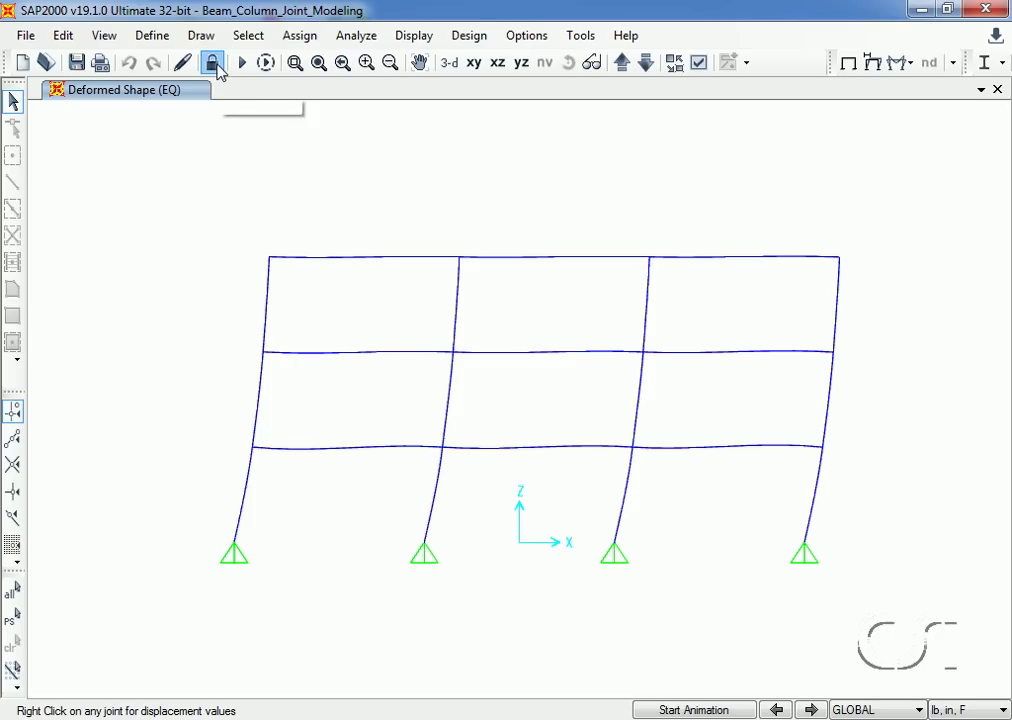
Unlock the model and replace the panel zones at all joints above the supports with column and doubler plate properties, 0.5 in thick.
click(211, 62)
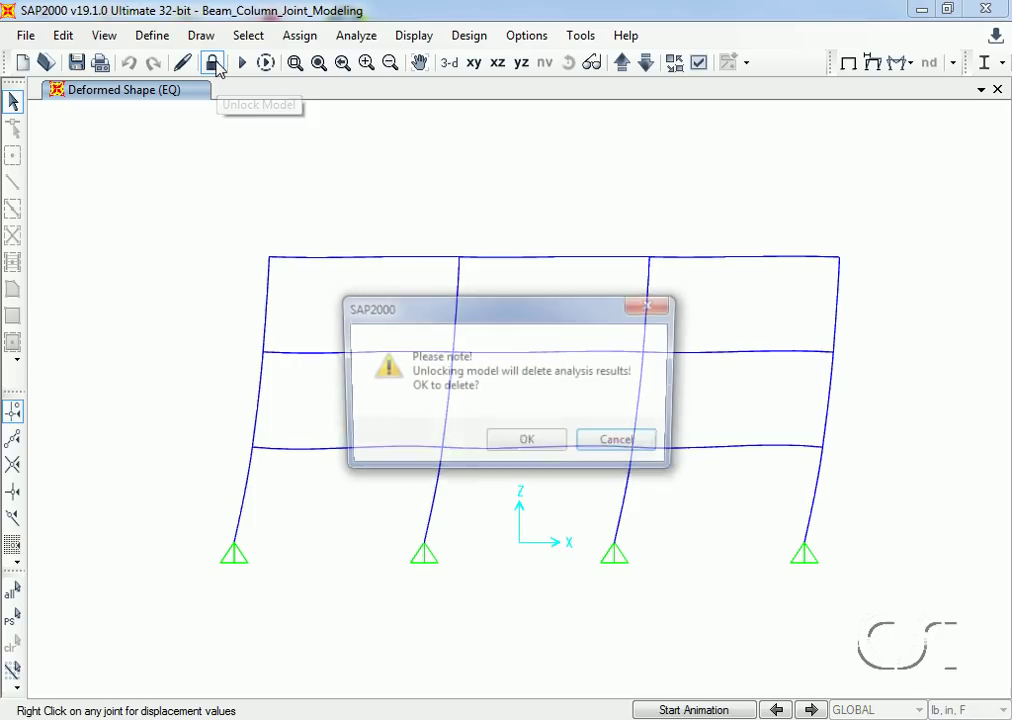
click(515, 444)
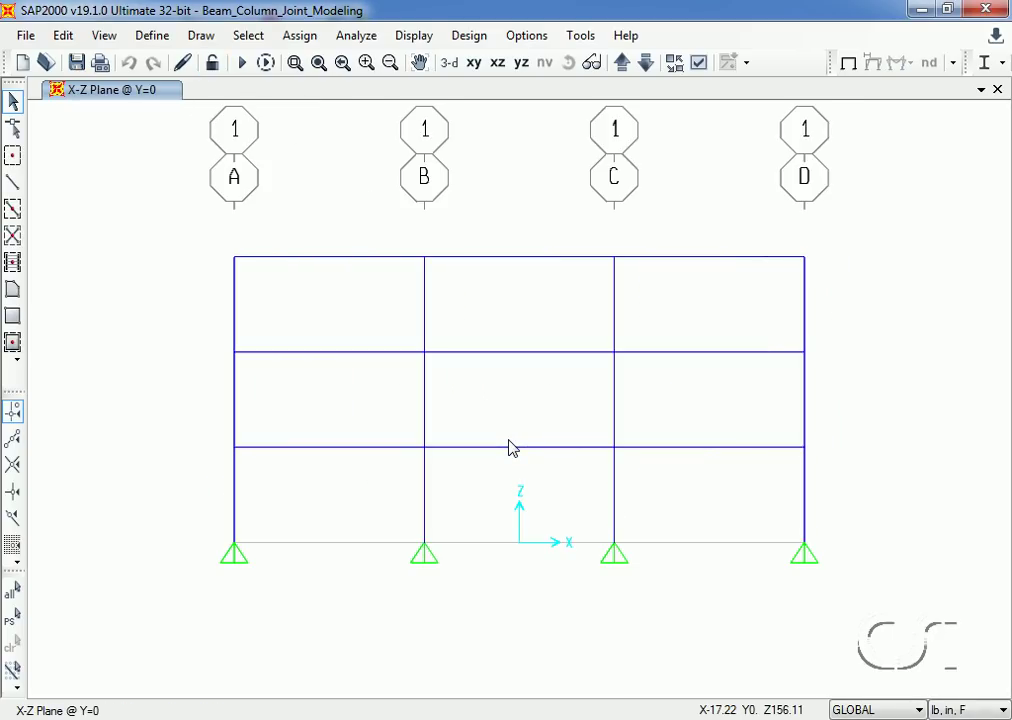
drag(210, 235, 829, 490)
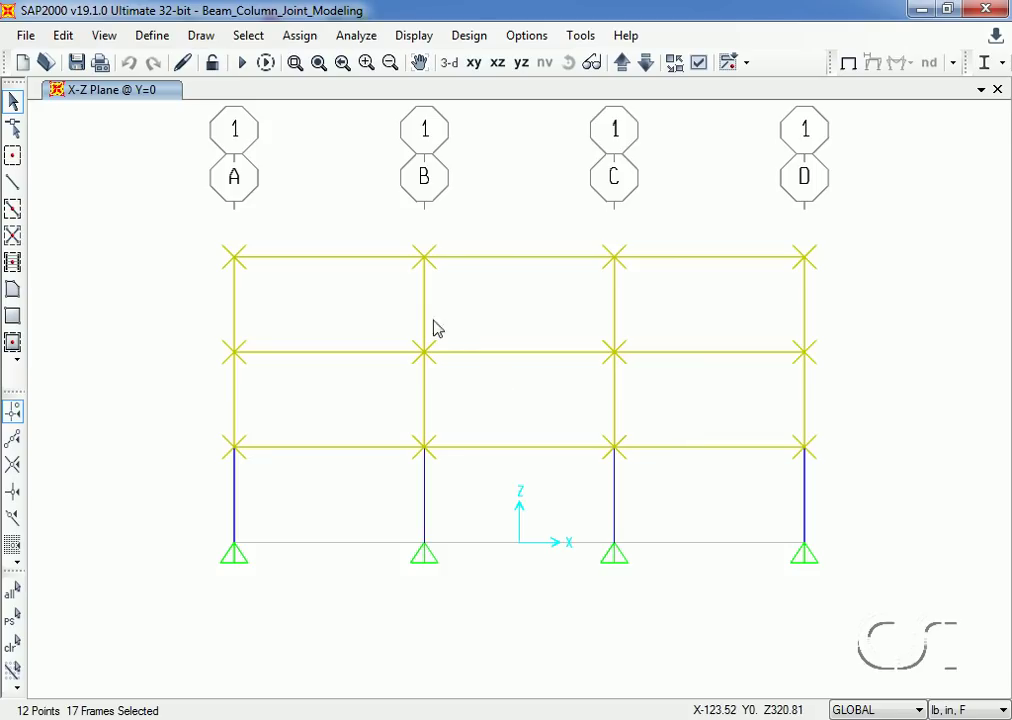
click(310, 40)
mouse_move(330, 61)
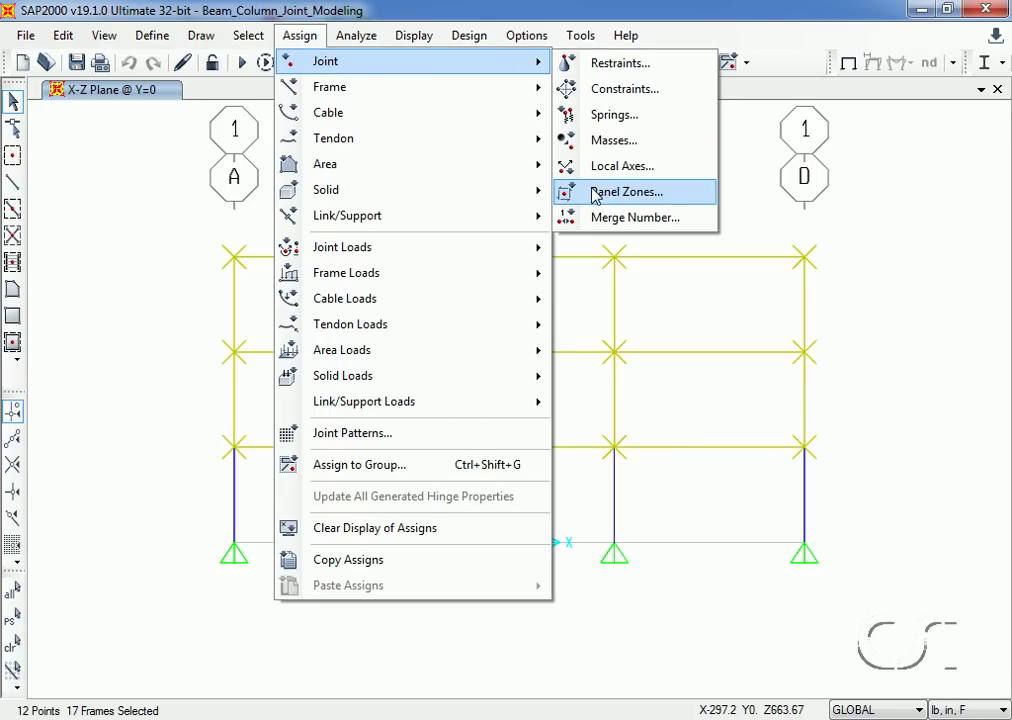
click(676, 196)
drag(557, 290, 609, 208)
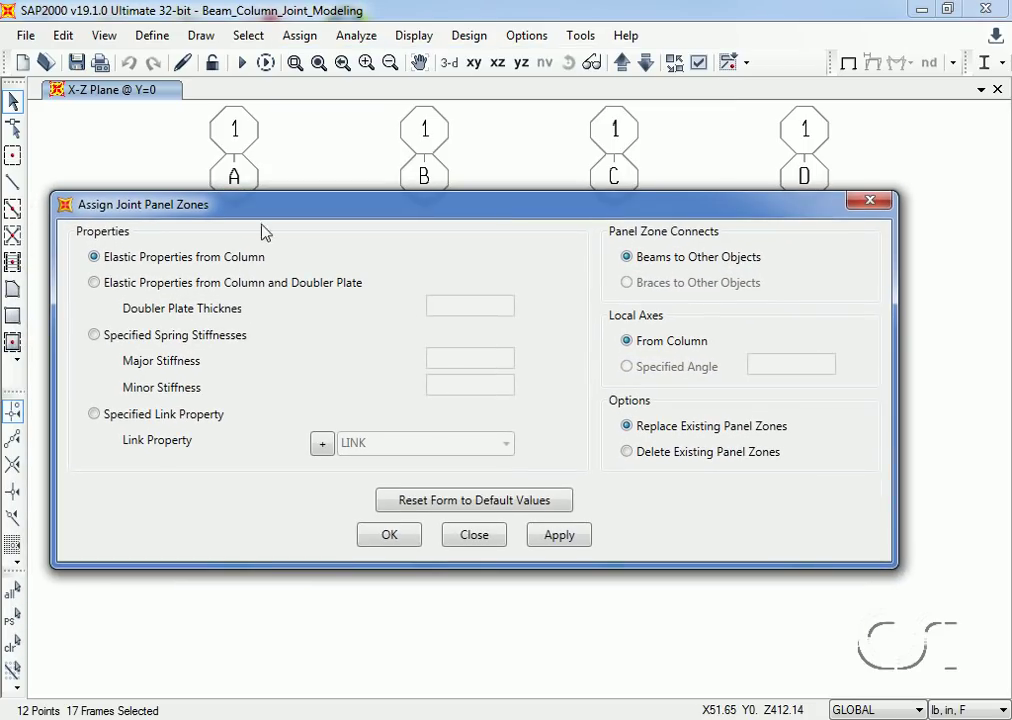
click(95, 283)
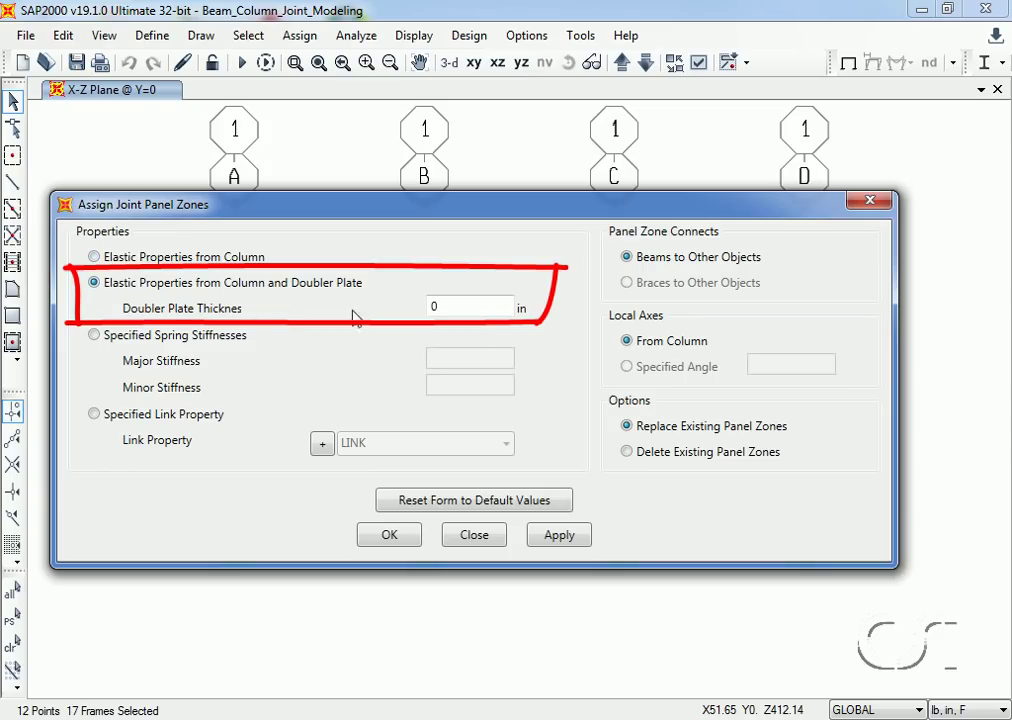
click(460, 305)
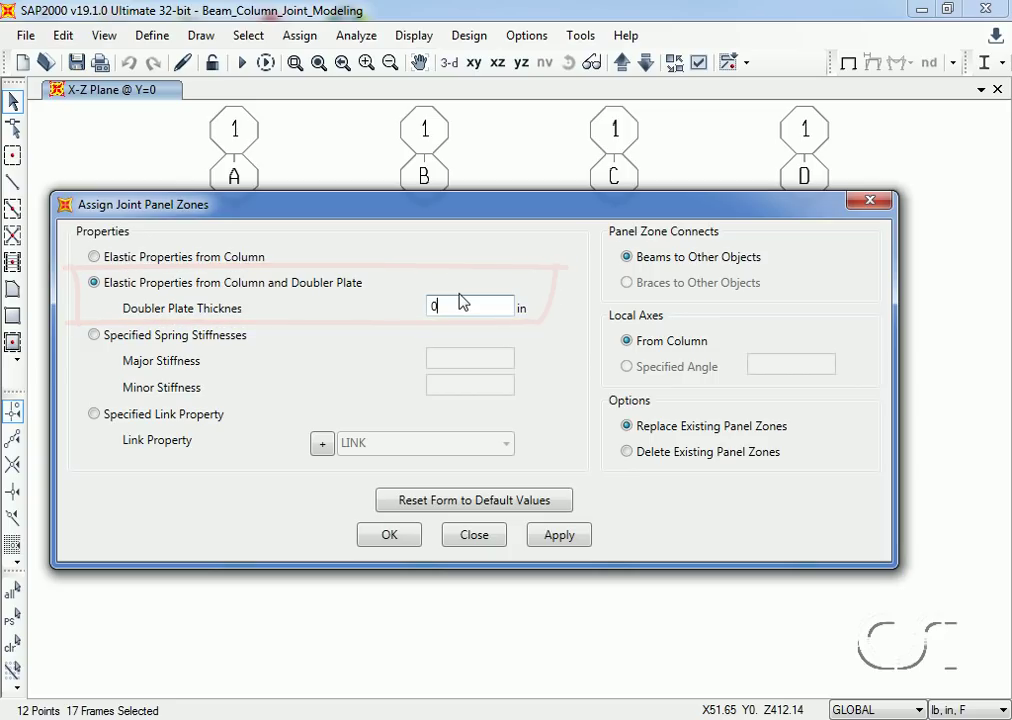
text(.5)
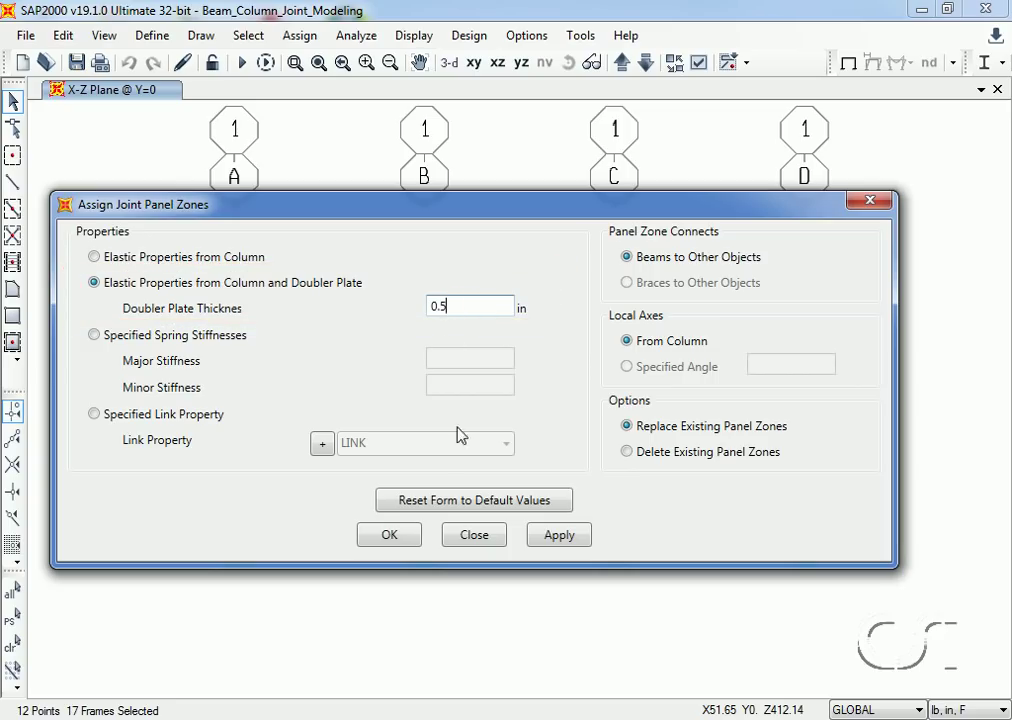
click(535, 537)
click(484, 539)
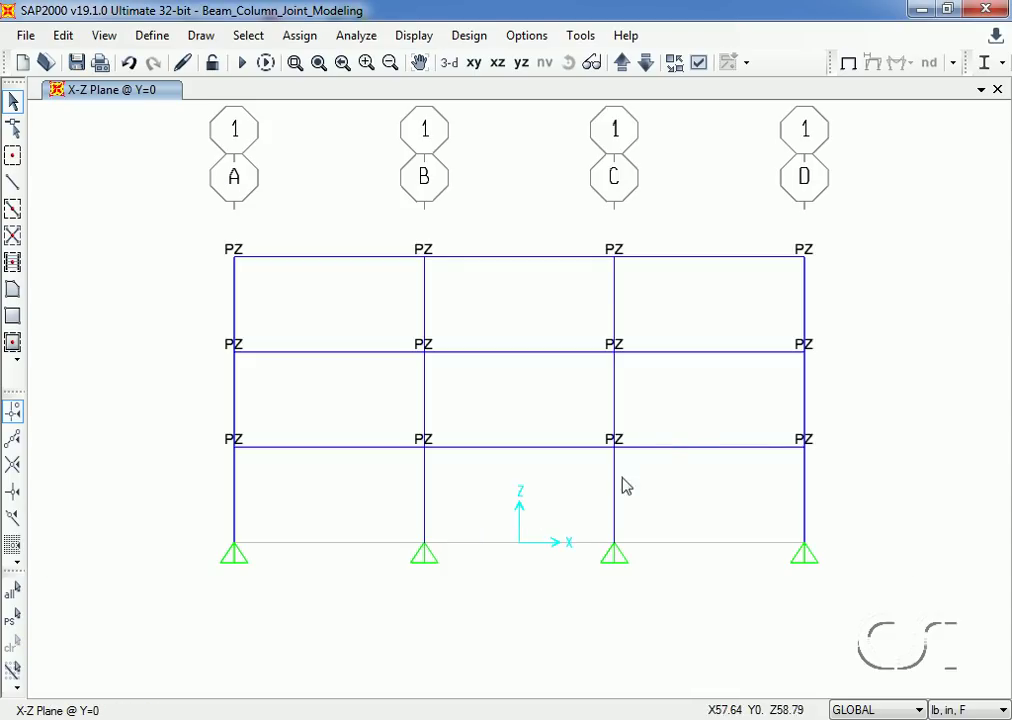
Check the spring property and doubler plate thickness assigned to the second-level joint at grid D.
right_click(806, 356)
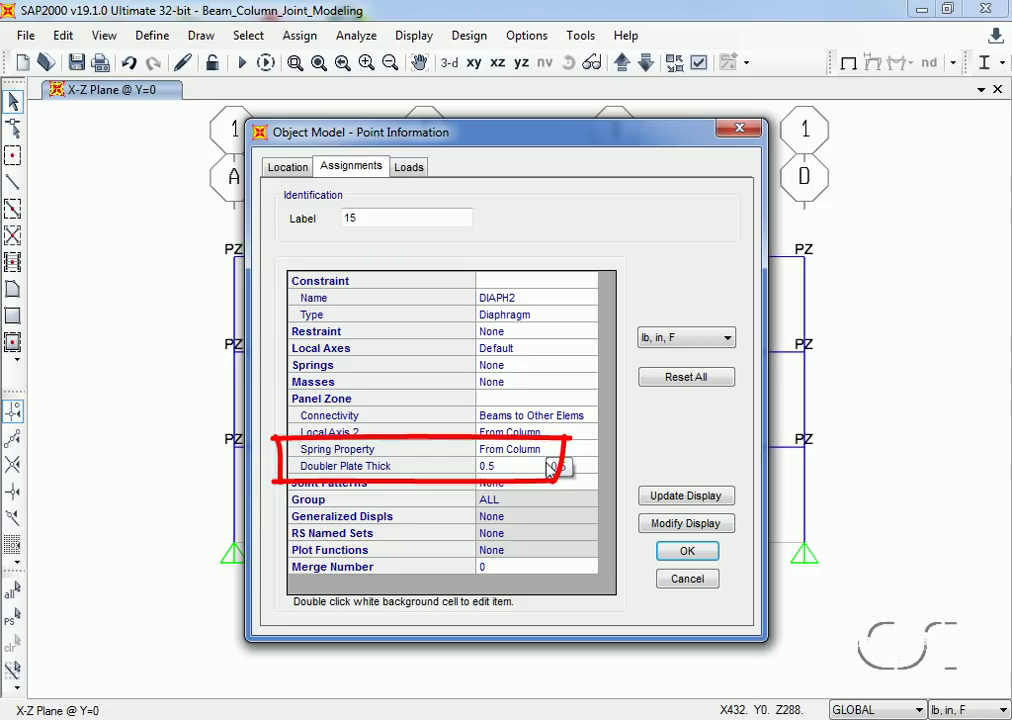
click(686, 554)
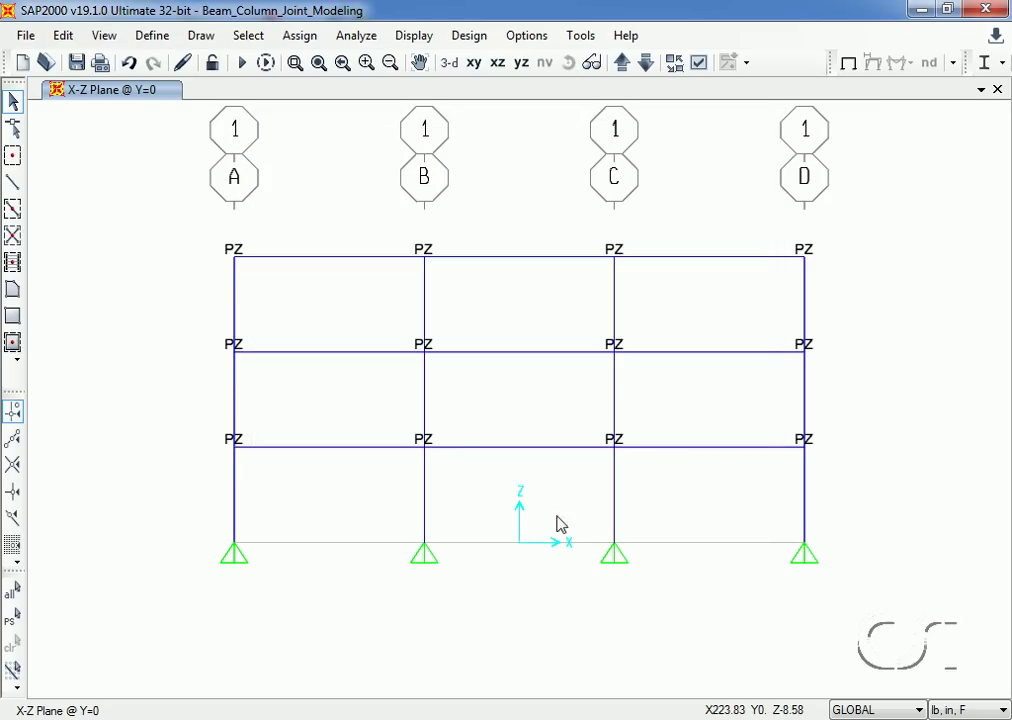
Rerun the DEAD and EQ load cases with the doubler plates and read the roof joint's EQ displacement at grid D.
click(332, 40)
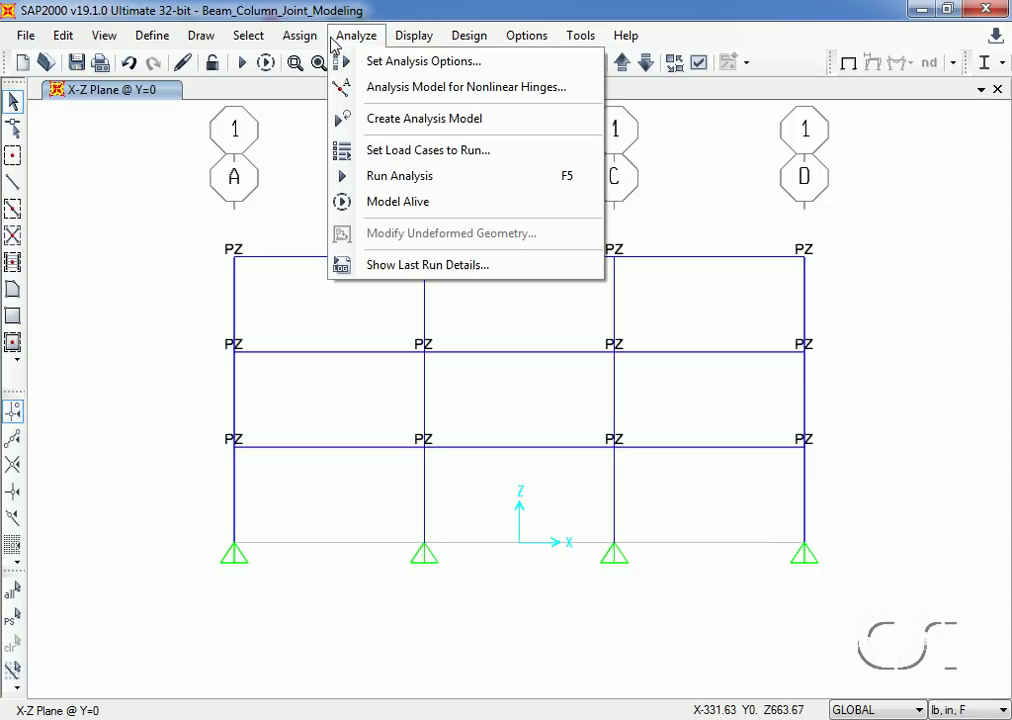
click(397, 177)
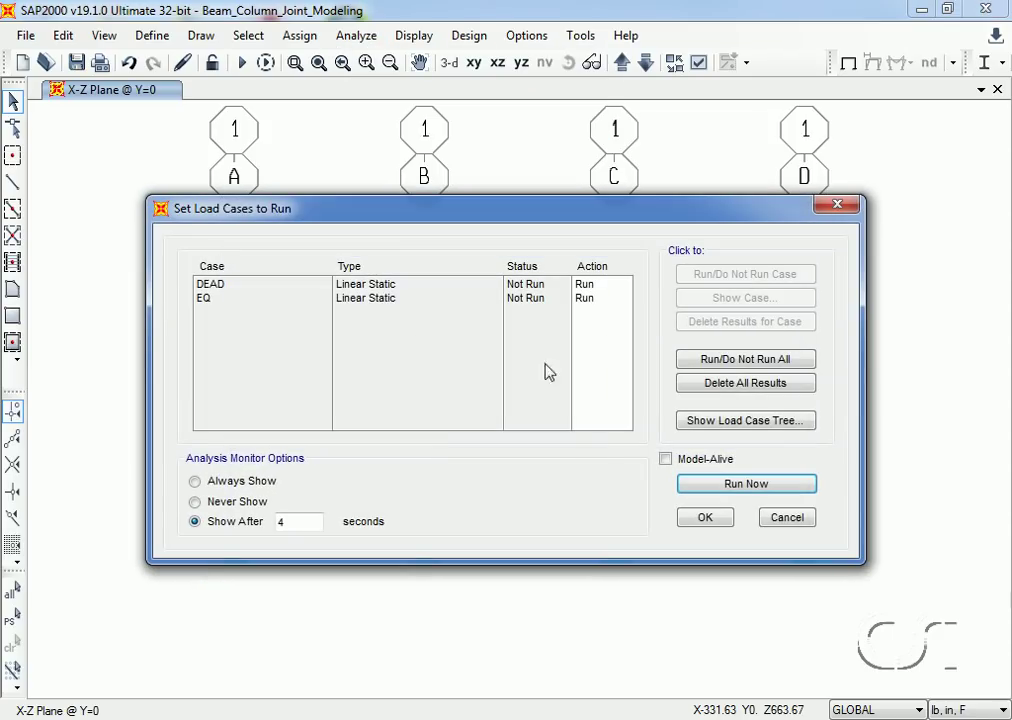
click(738, 485)
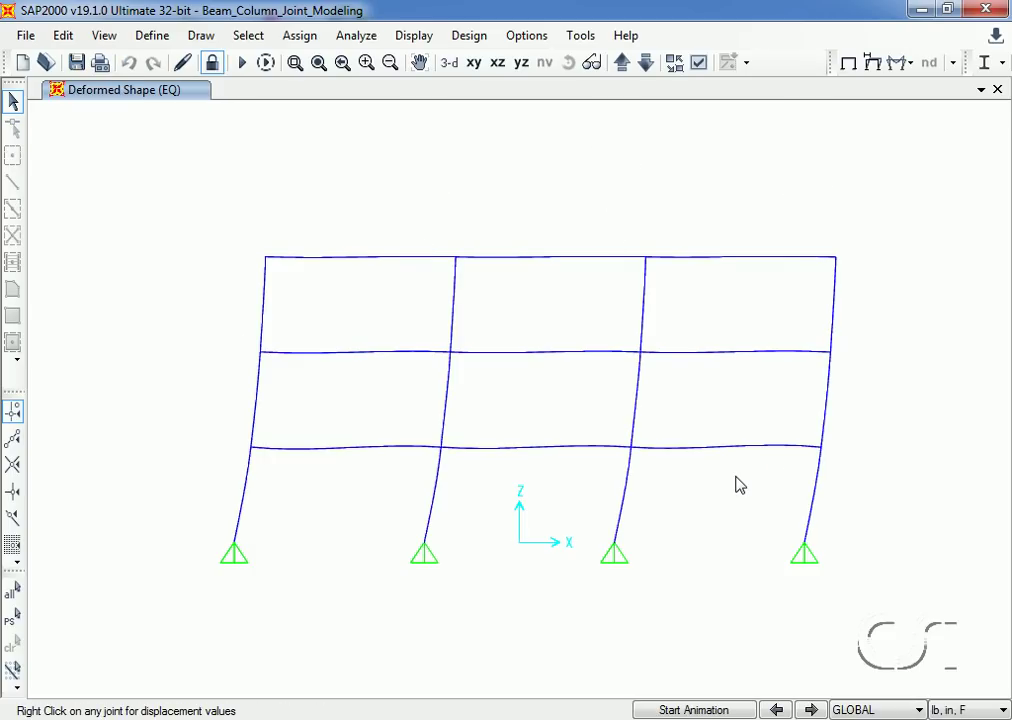
mouse_move(837, 263)
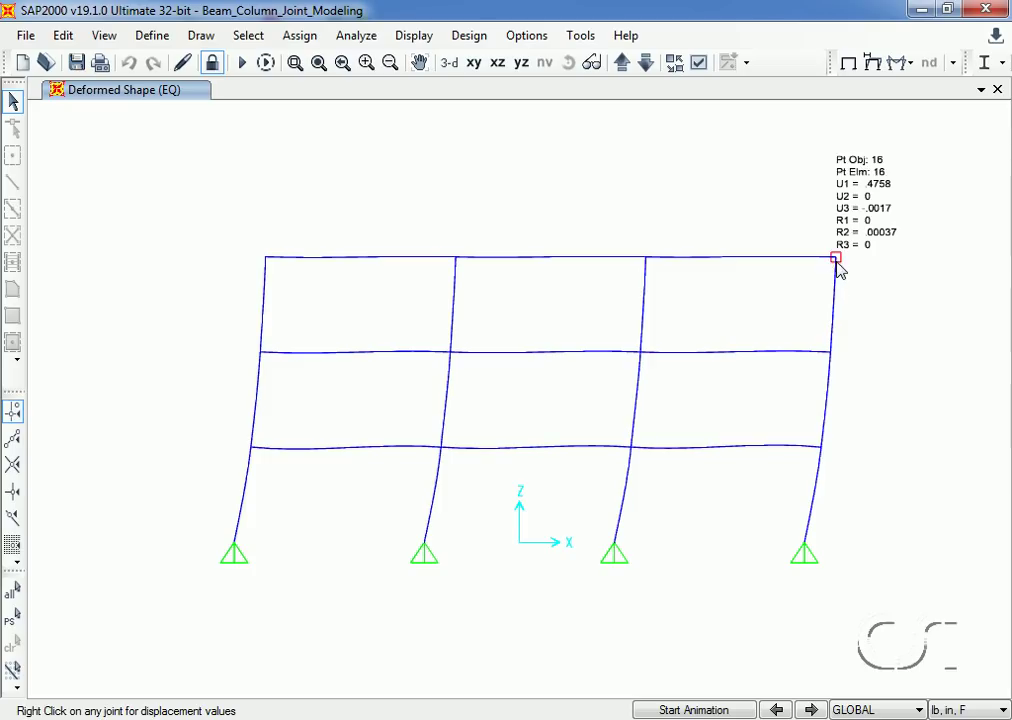